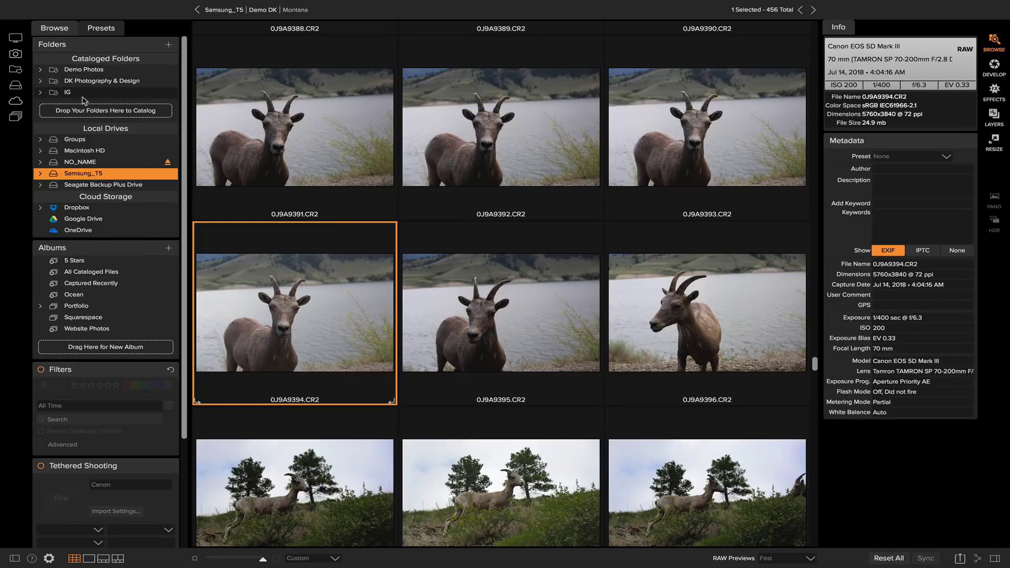
Show the preset categories, Architecture to Sports, beside the Montana goat photo grid
{"action": "left_click", "coordinate": [93, 31]}
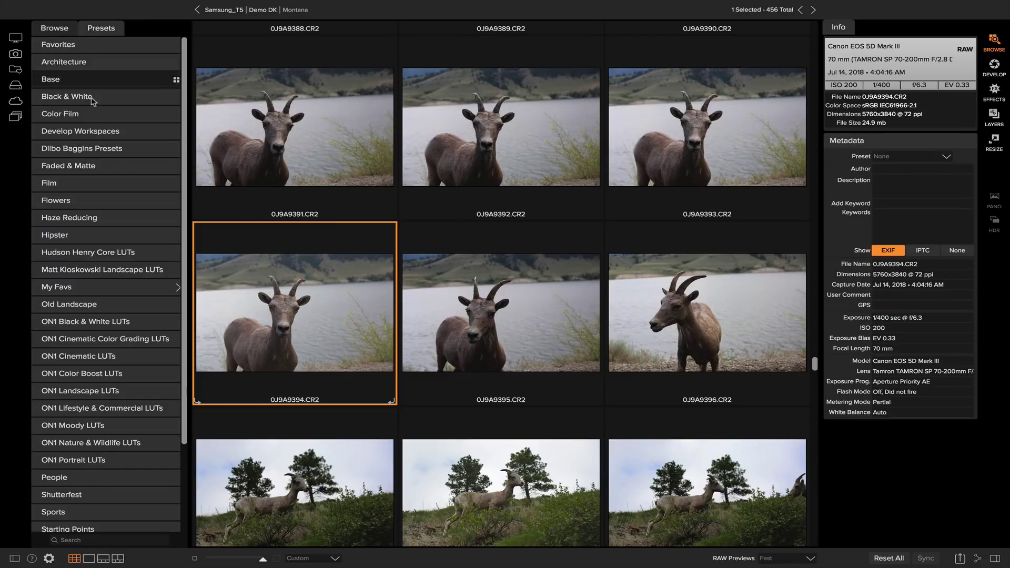
Open the selected goat photo in Develop's Effects module and display the Color Film presets
{"action": "left_click", "coordinate": [994, 65]}
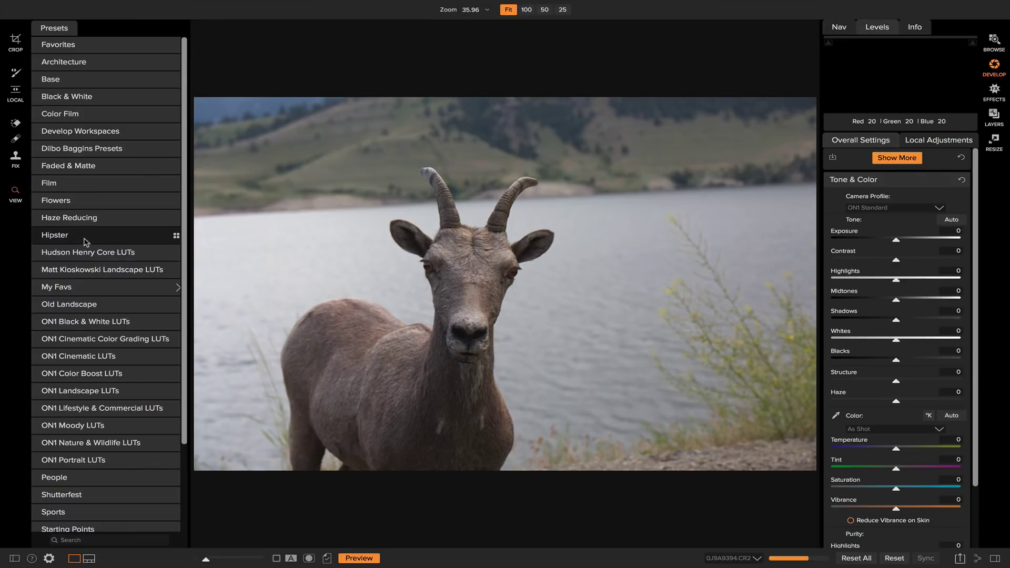
{"action": "left_click", "coordinate": [994, 90]}
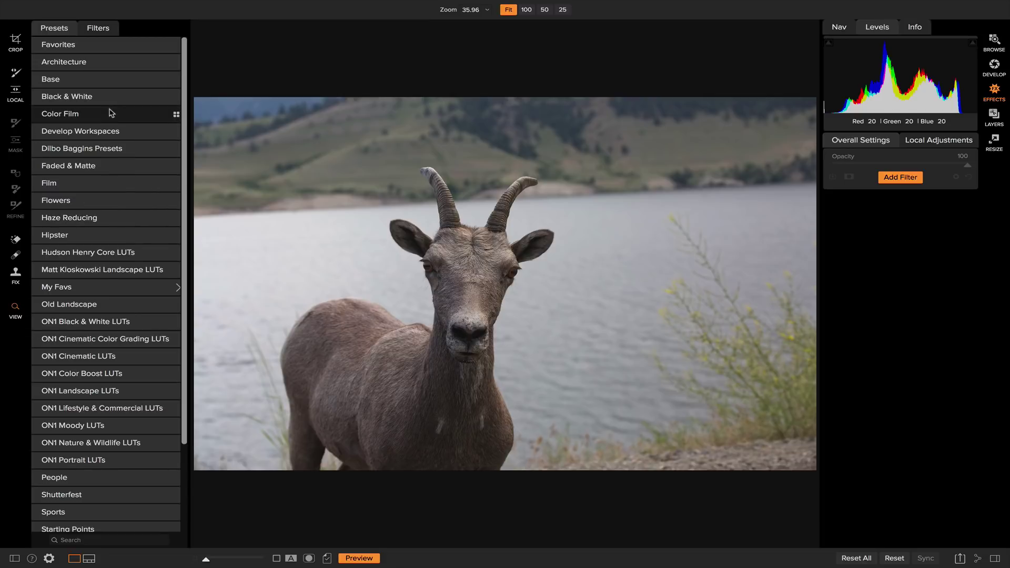
{"action": "left_click", "coordinate": [94, 118]}
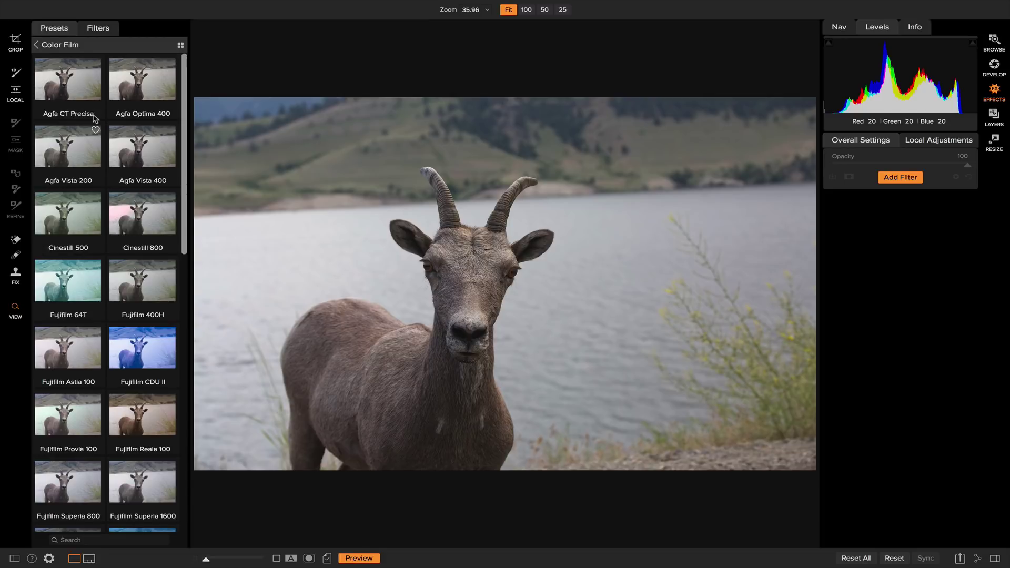
{"action": "scroll", "coordinate": [101, 179], "scroll_direction": "down", "scroll_amount": 10}
{"action": "scroll", "coordinate": [101, 179], "scroll_direction": "up", "scroll_amount": 10}
Browse the Color Film presets as large previews of the goat photo
{"action": "left_click", "coordinate": [180, 45]}
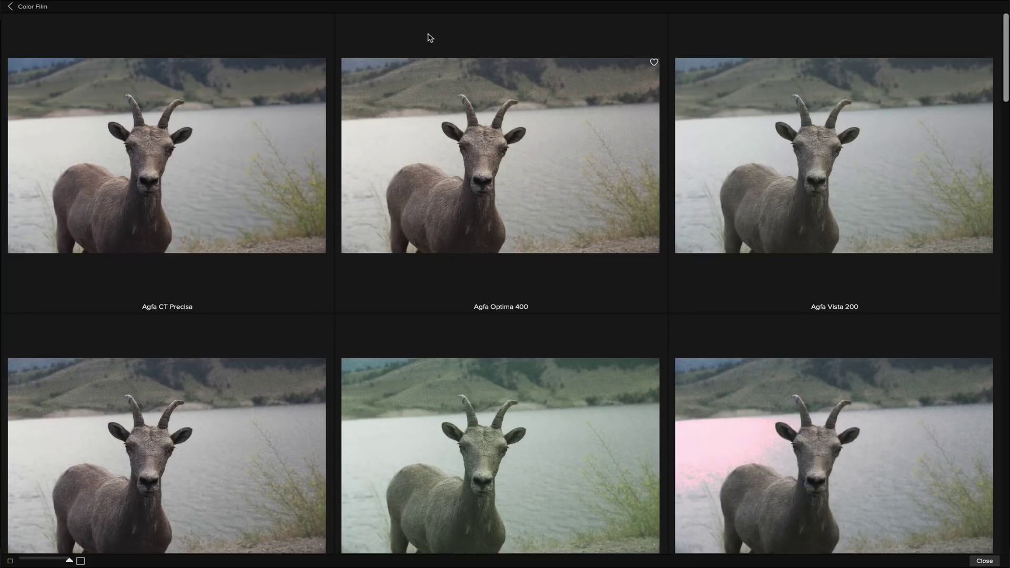
{"action": "scroll", "coordinate": [473, 165], "scroll_direction": "down", "scroll_amount": 10}
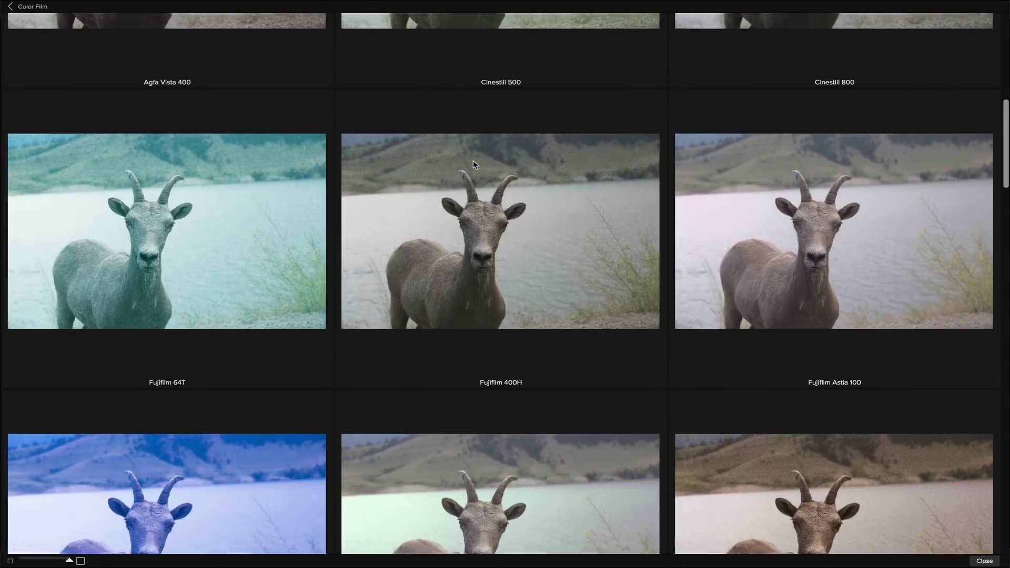
{"action": "scroll", "coordinate": [473, 165], "scroll_direction": "down", "scroll_amount": 4}
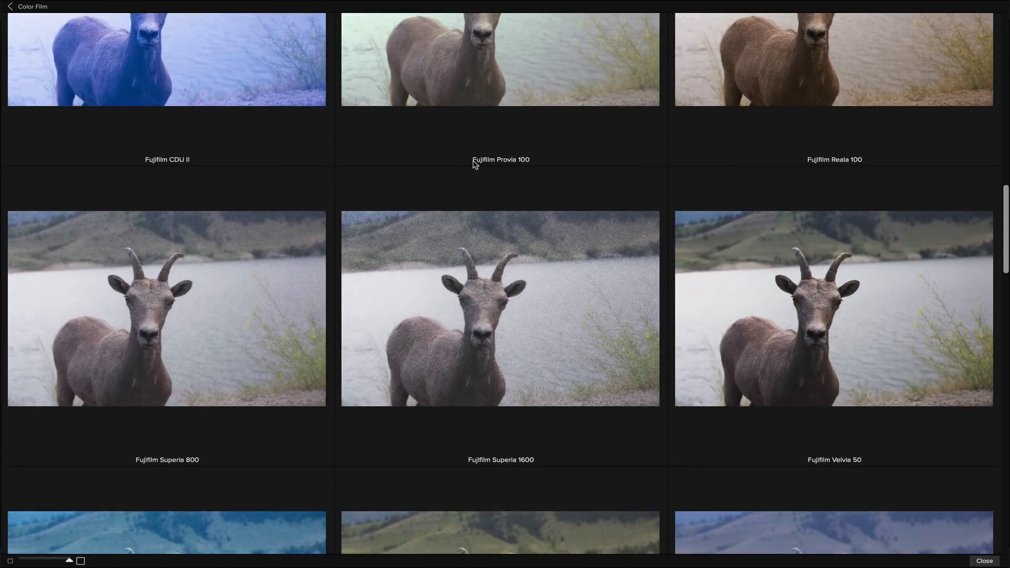
{"action": "scroll", "coordinate": [475, 165], "scroll_direction": "up", "scroll_amount": 4}
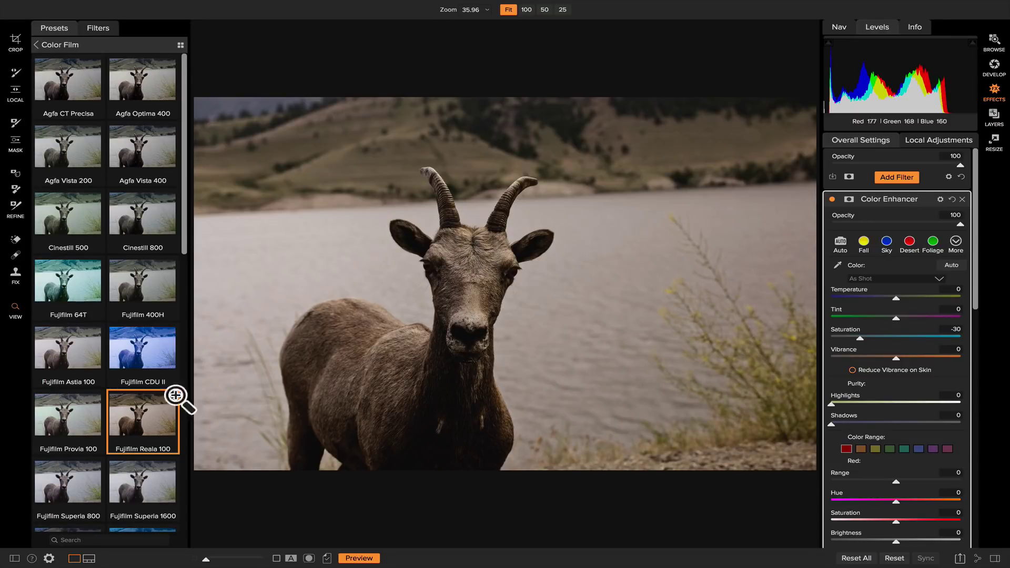
Review the Reala stack: Color Enhancer, Tone Enhancer (Detail -10) and Black & White filters
{"action": "scroll", "coordinate": [922, 430], "scroll_direction": "down", "scroll_amount": 8}
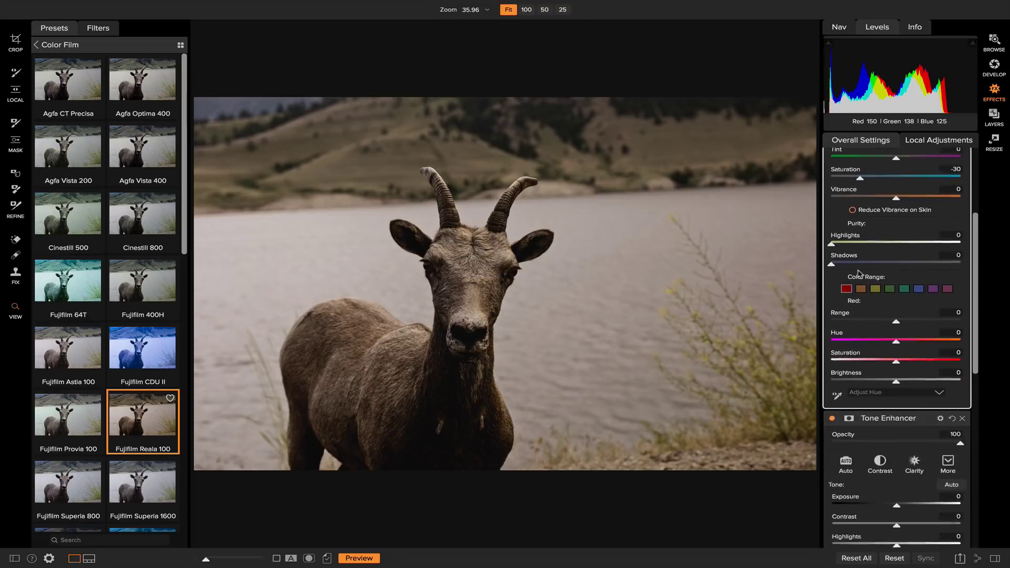
{"action": "scroll", "coordinate": [922, 429], "scroll_direction": "down", "scroll_amount": 5}
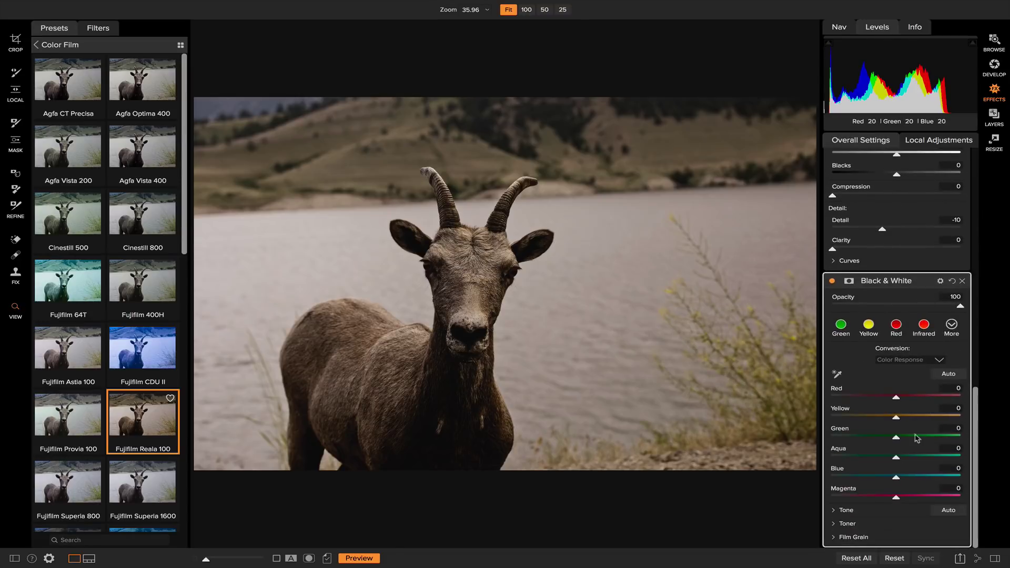
{"action": "scroll", "coordinate": [893, 420], "scroll_direction": "up", "scroll_amount": 15}
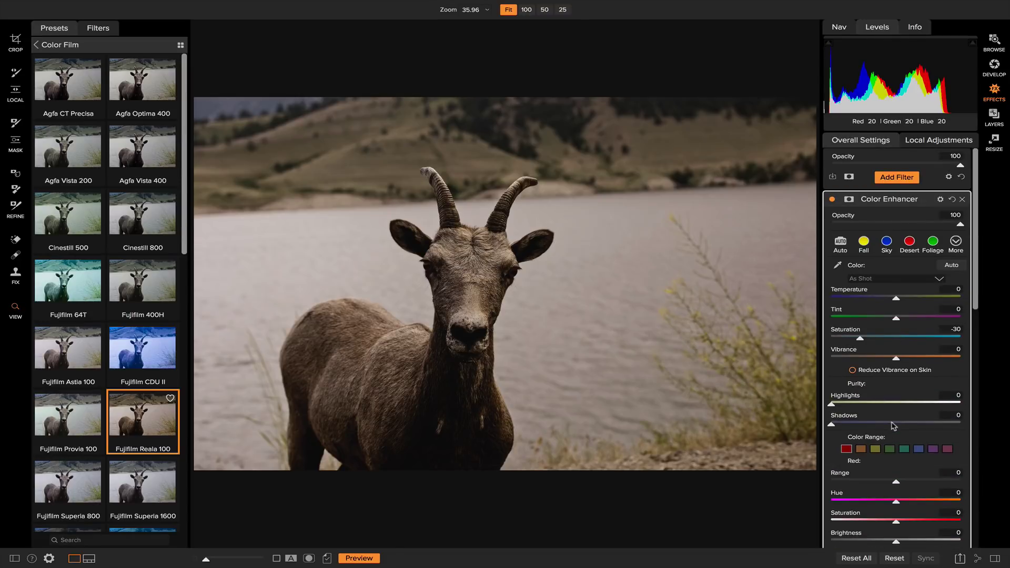
Apply the Cinematic4 look from ON1 Cinematic LUTs to the goat photo
{"action": "left_click", "coordinate": [50, 45]}
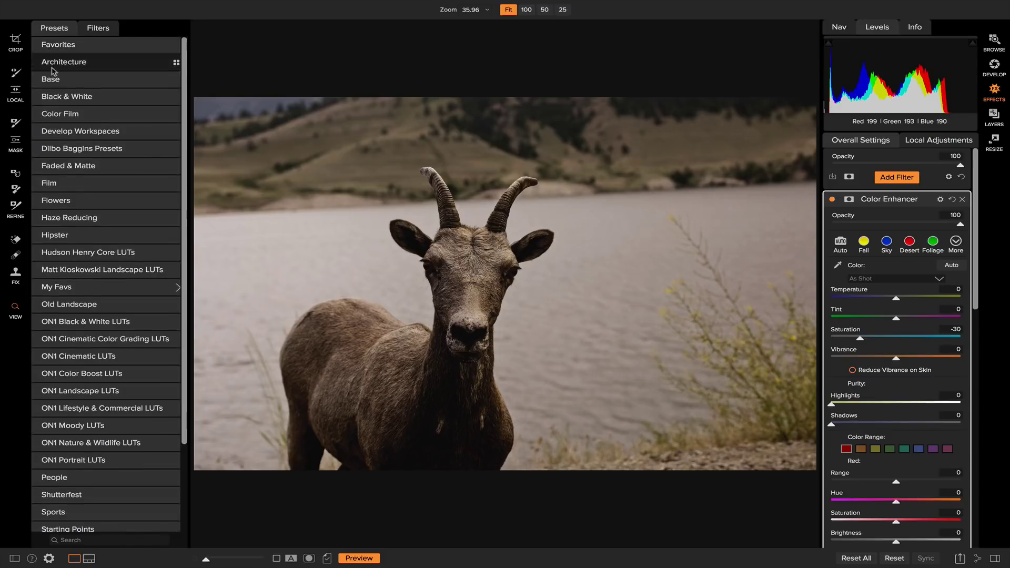
{"action": "left_click", "coordinate": [119, 357]}
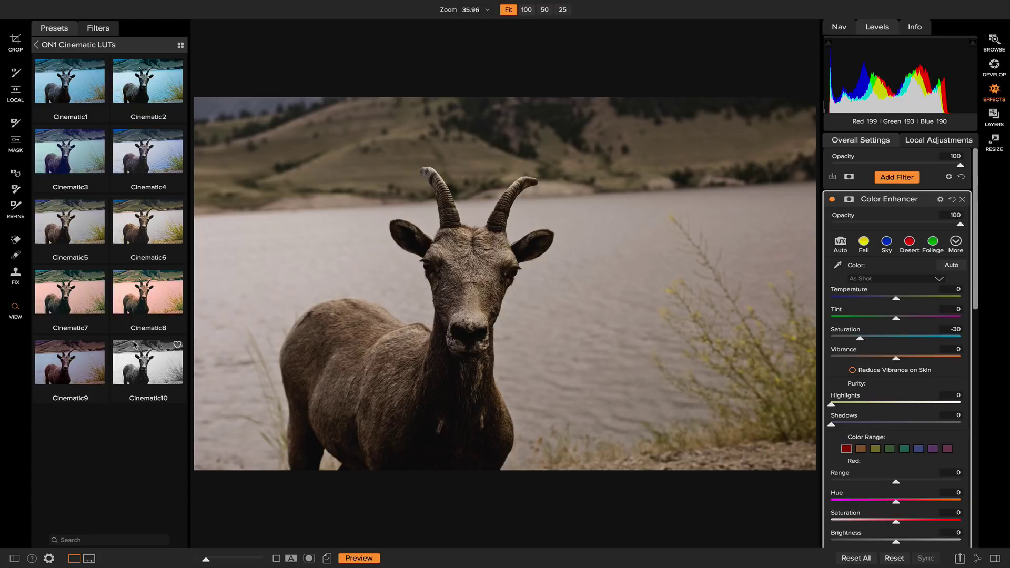
{"action": "left_click", "coordinate": [154, 162]}
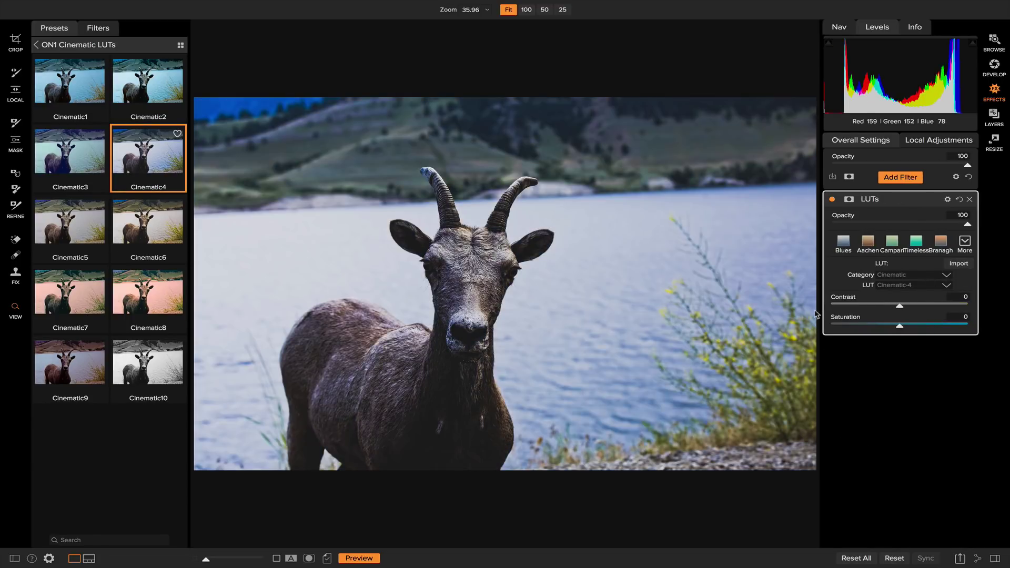
{"action": "left_click", "coordinate": [75, 45]}
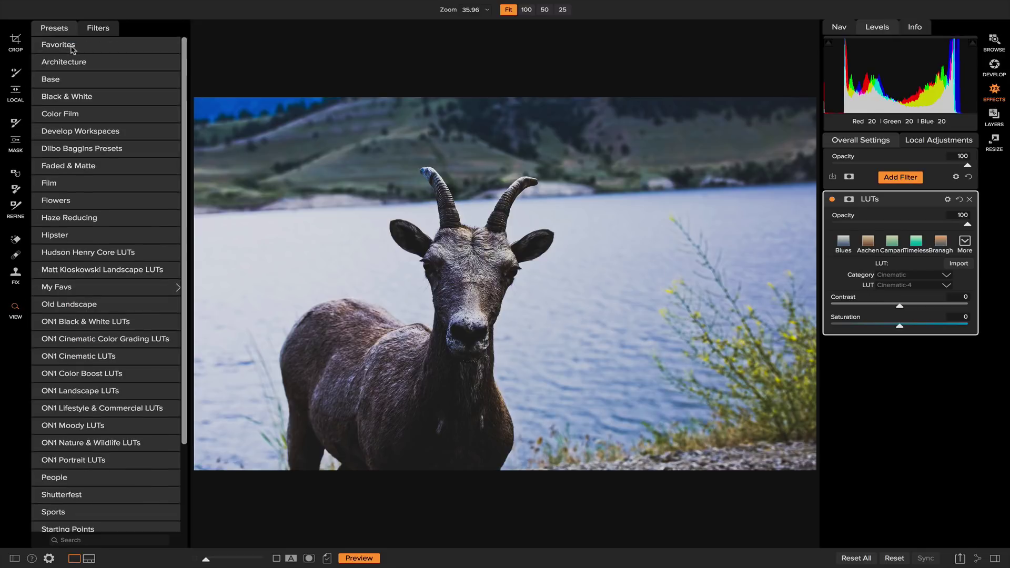
Make the goat photo monochrome with the Film preset 32 Kodak Panatomic X
{"action": "left_click", "coordinate": [64, 183]}
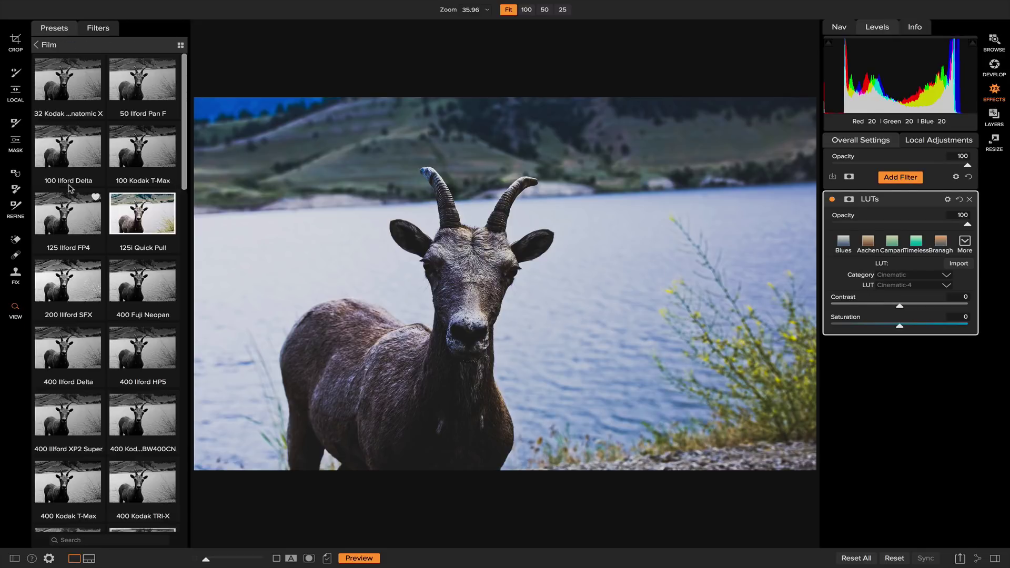
{"action": "left_click", "coordinate": [75, 88]}
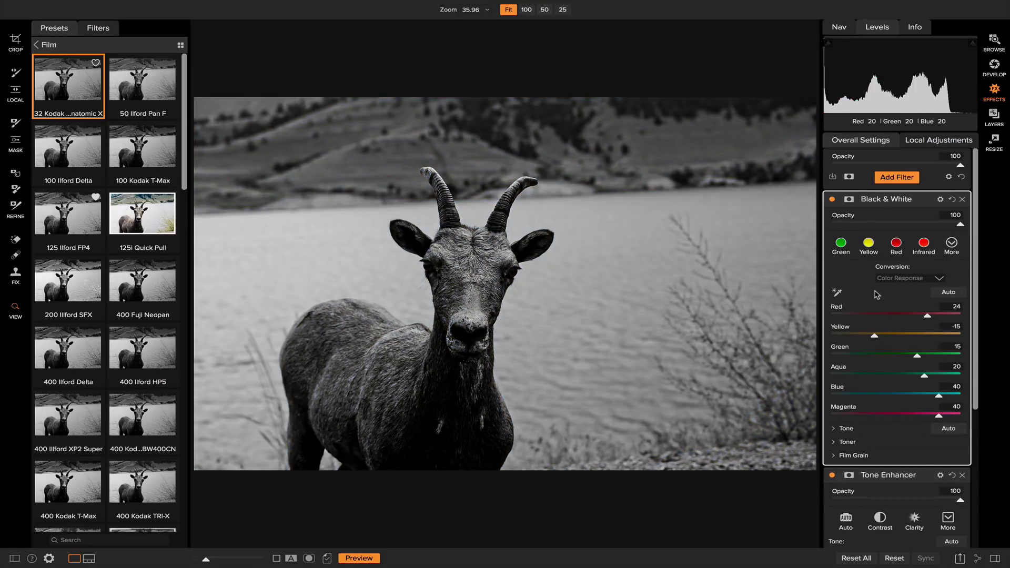
{"action": "left_click", "coordinate": [50, 45]}
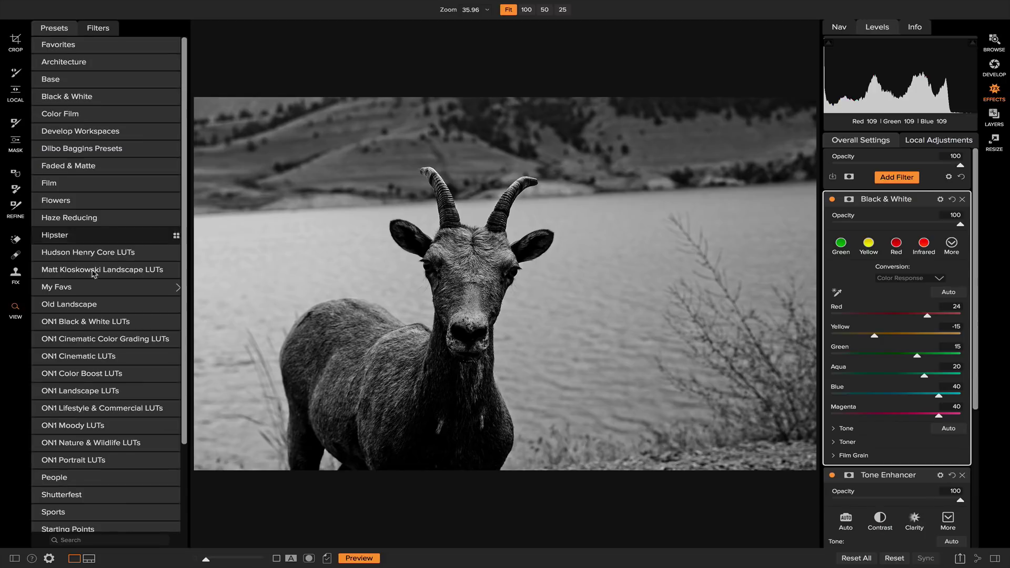
Apply the Forest Park color grade, try Saturation -70, then reset it to 0
{"action": "left_click", "coordinate": [94, 343]}
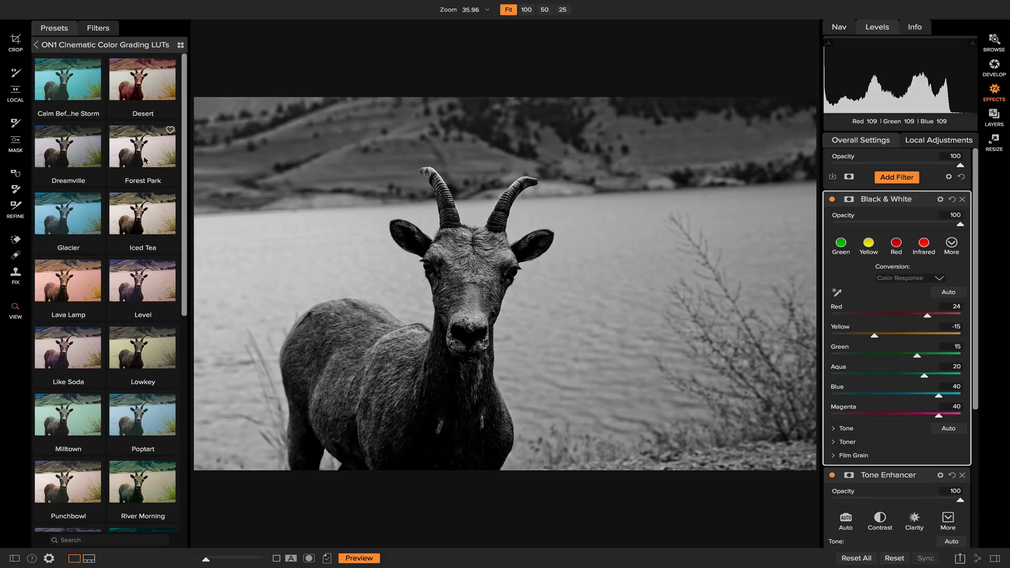
{"action": "left_click", "coordinate": [146, 161]}
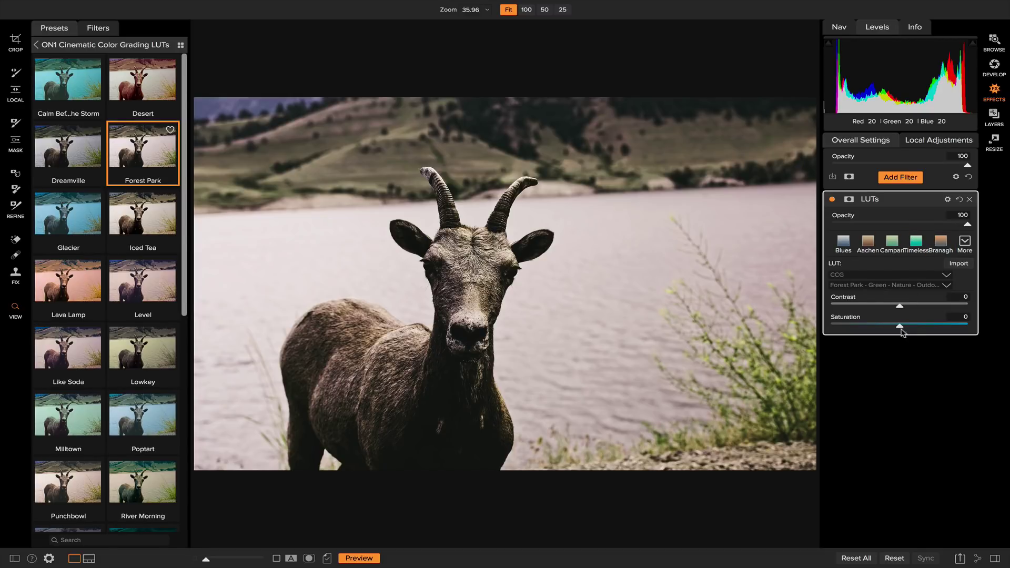
{"action": "left_click_drag", "start_coordinate": [900, 327], "coordinate": [922, 327]}
{"action": "double_click", "coordinate": [845, 318]}
Add a Sunshine filter (Amount 50) and a Black & White filter to the stack
{"action": "left_click", "coordinate": [908, 180]}
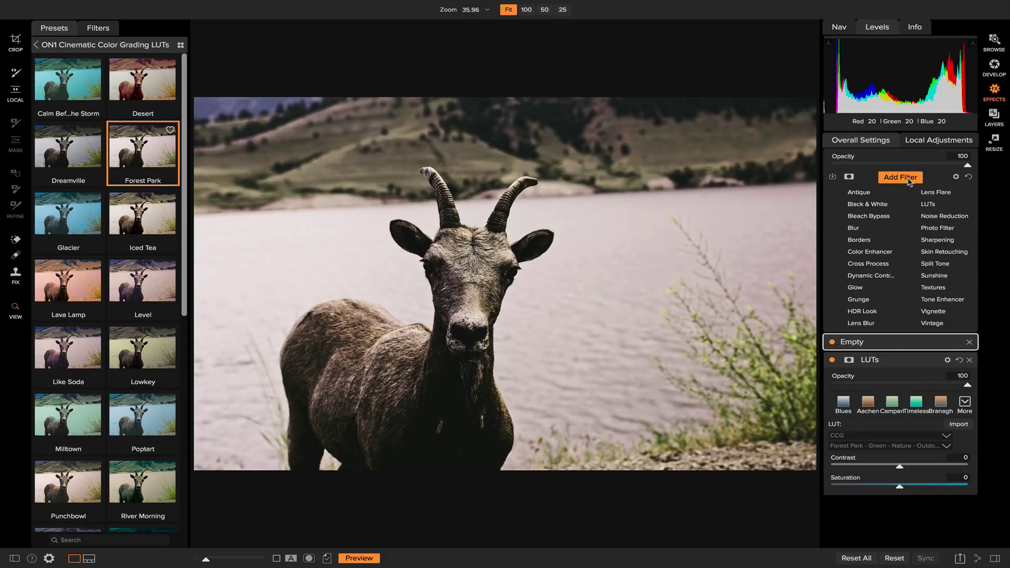
{"action": "left_click", "coordinate": [935, 276]}
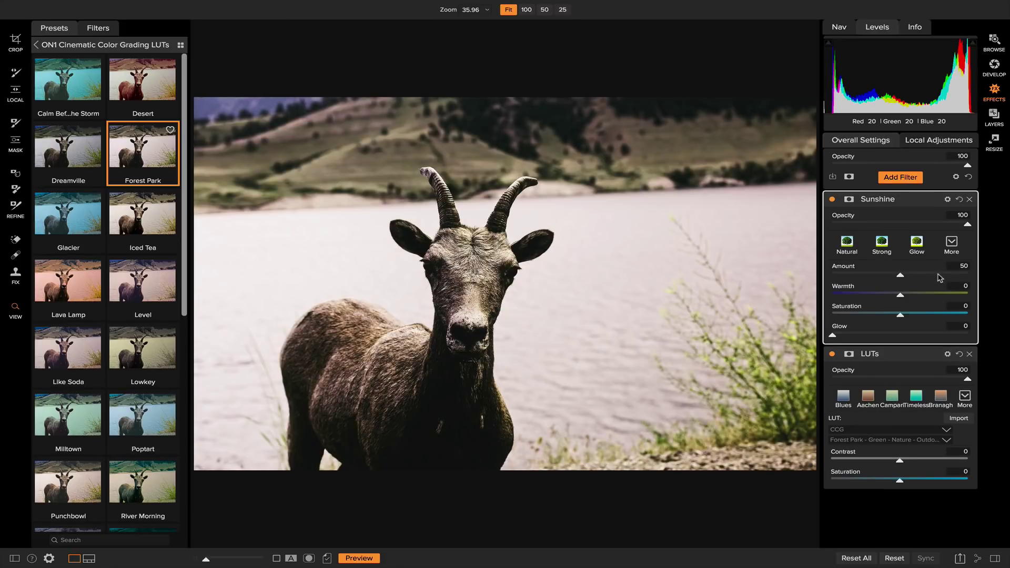
{"action": "left_click", "coordinate": [906, 180]}
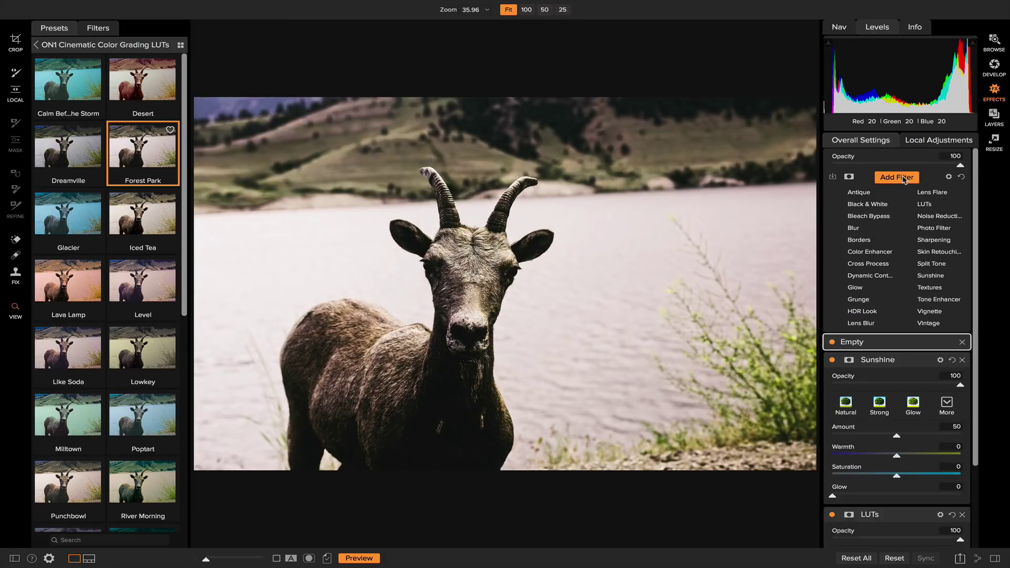
{"action": "left_click", "coordinate": [871, 205]}
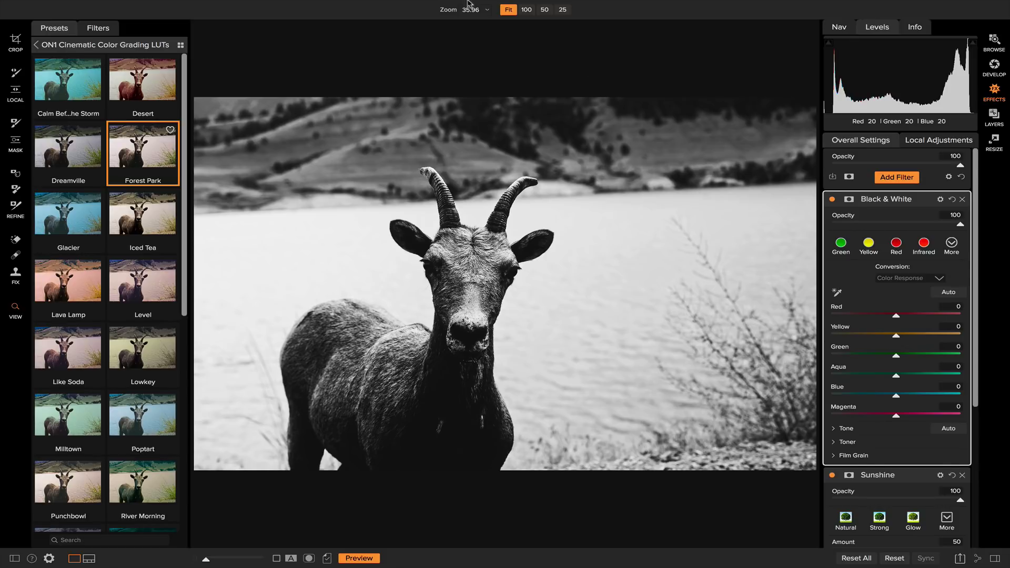
Choose Settings > Save Settings as Preset to open the Save Preset dialog
{"action": "mouse_move", "coordinate": [372, 5]}
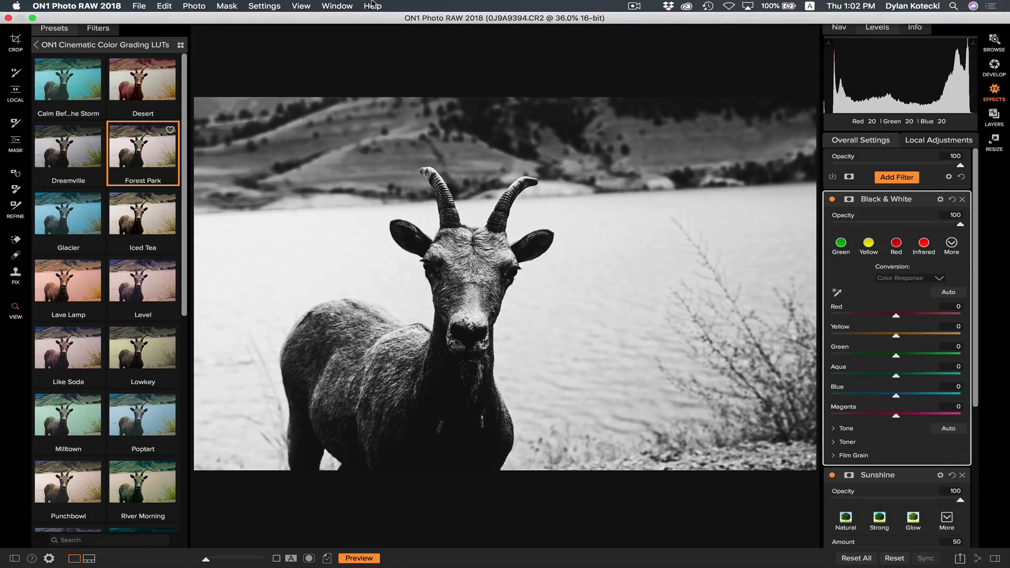
{"action": "left_click", "coordinate": [263, 6]}
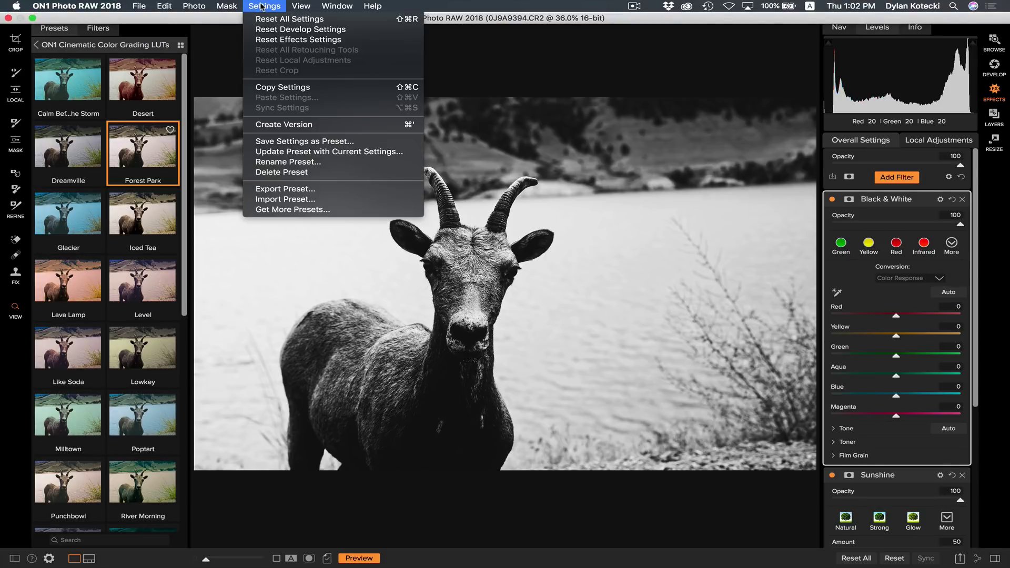
{"action": "left_click", "coordinate": [304, 142]}
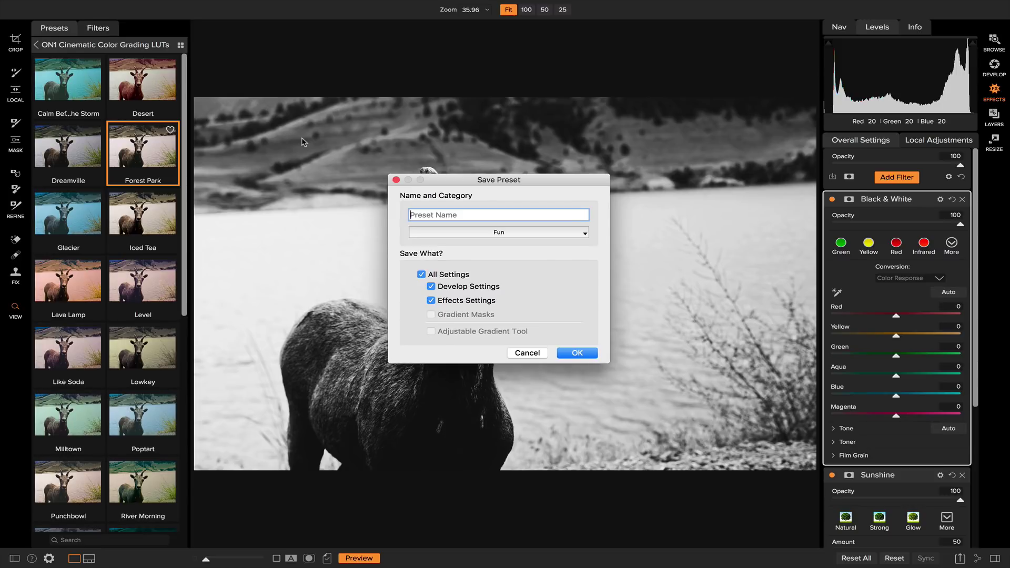
Name the preset 'New', create category 'Preset', and exclude Develop Settings
{"action": "type", "text": "New"}
{"action": "left_click", "coordinate": [469, 233]}
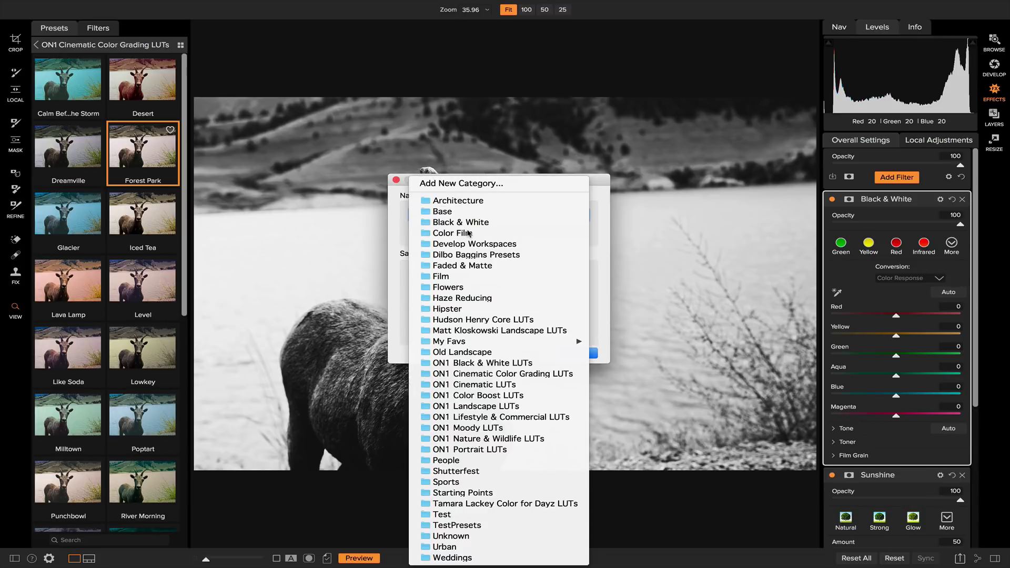
{"action": "left_click", "coordinate": [463, 184]}
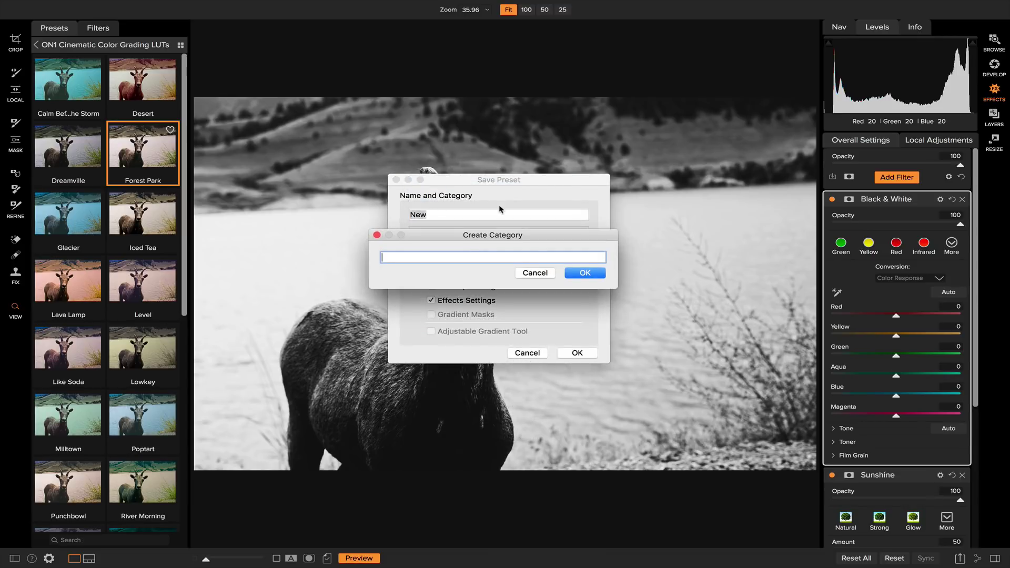
{"action": "type", "text": "Preset"}
{"action": "key", "text": "Return"}
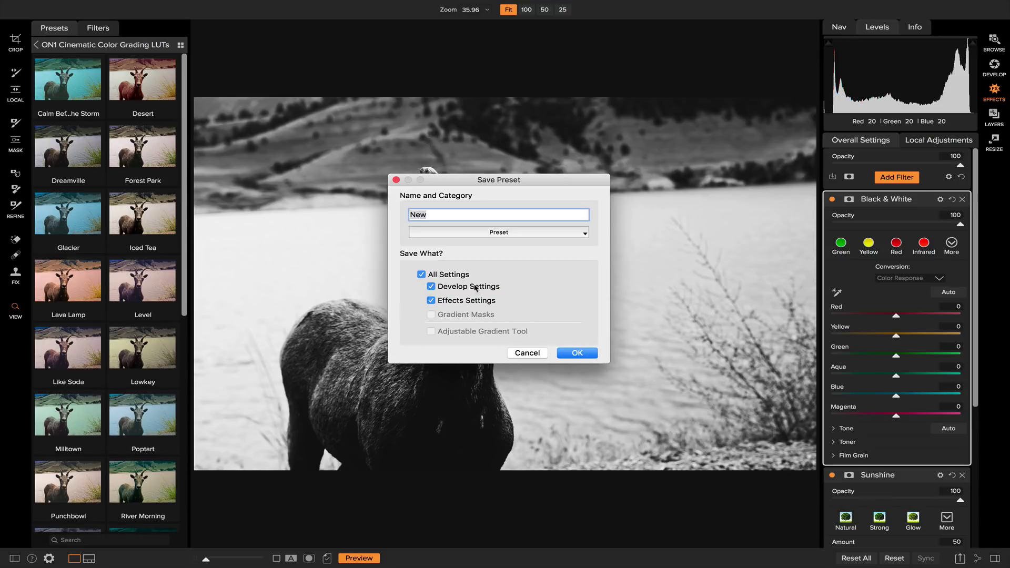
{"action": "left_click", "coordinate": [431, 286]}
Save the New preset and move on to the colour goat photo 0J9A9396.CR2
{"action": "left_click", "coordinate": [583, 352]}
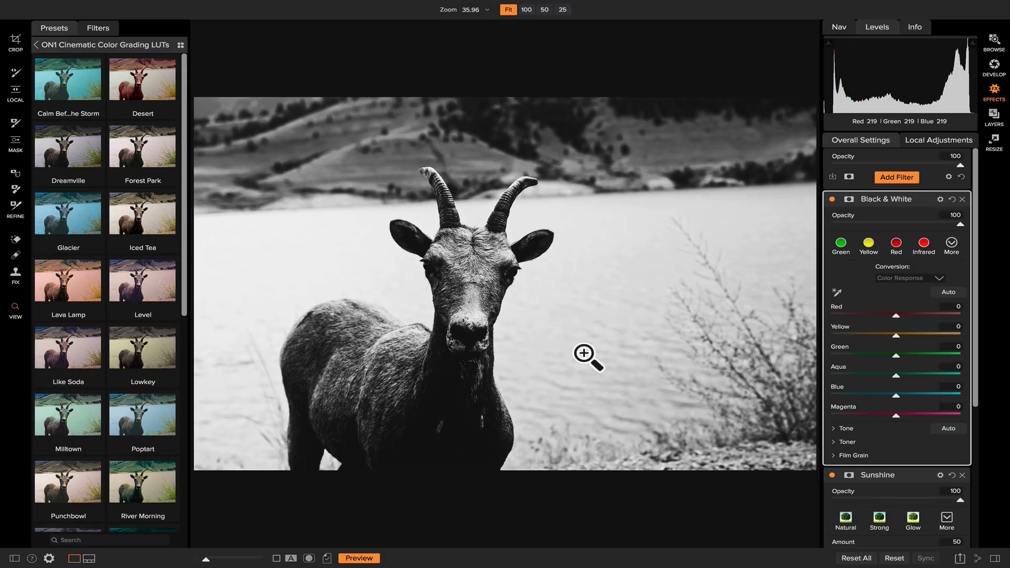
{"action": "key", "text": "ctrl+shift+f"}
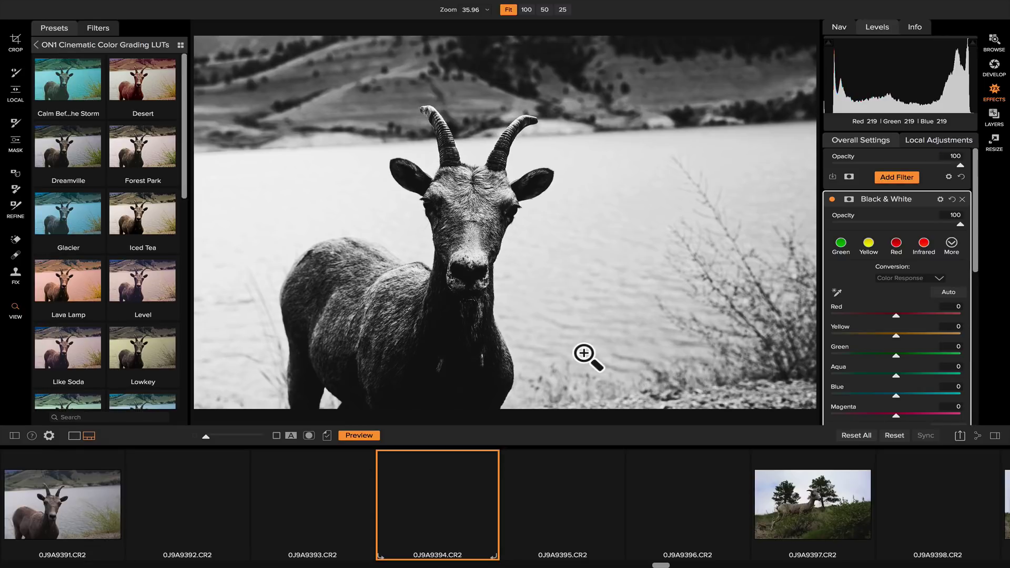
{"action": "key", "text": "Right"}
{"action": "key", "text": "Right"}
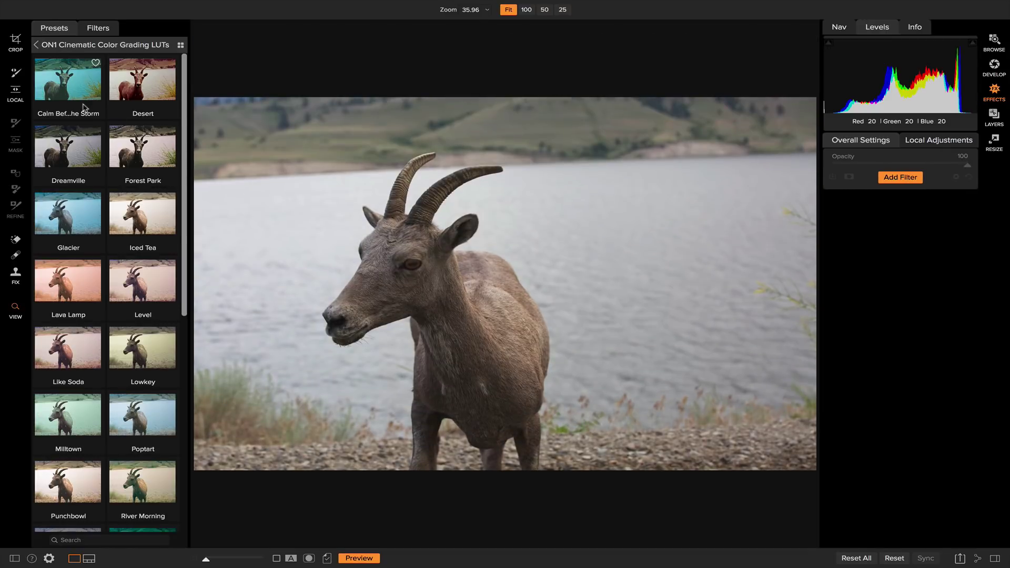
Open the Preset category containing the New preset in the Presets panel
{"action": "left_click", "coordinate": [42, 48]}
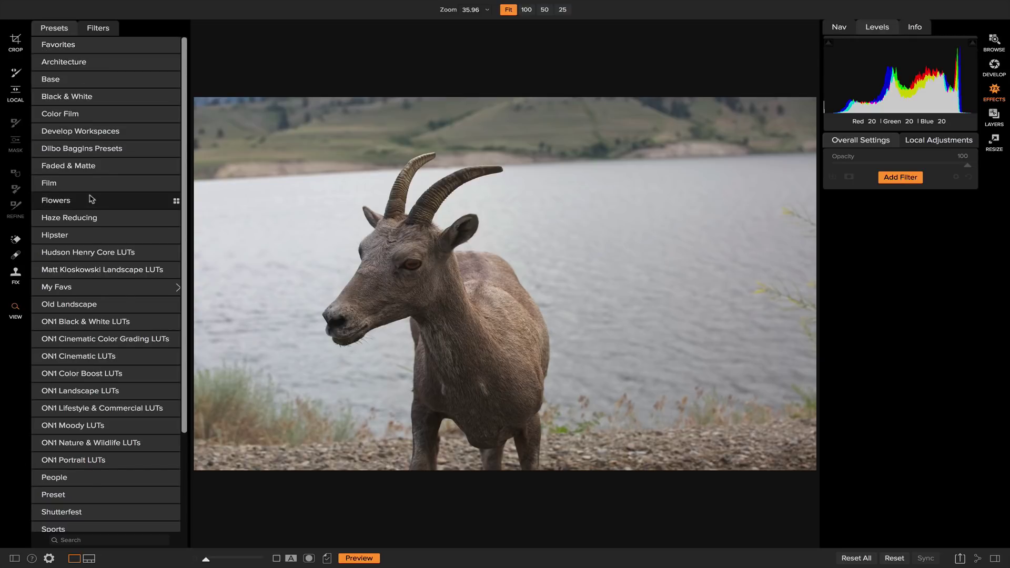
{"action": "scroll", "coordinate": [91, 199], "scroll_direction": "down", "scroll_amount": 3}
{"action": "left_click", "coordinate": [68, 373]}
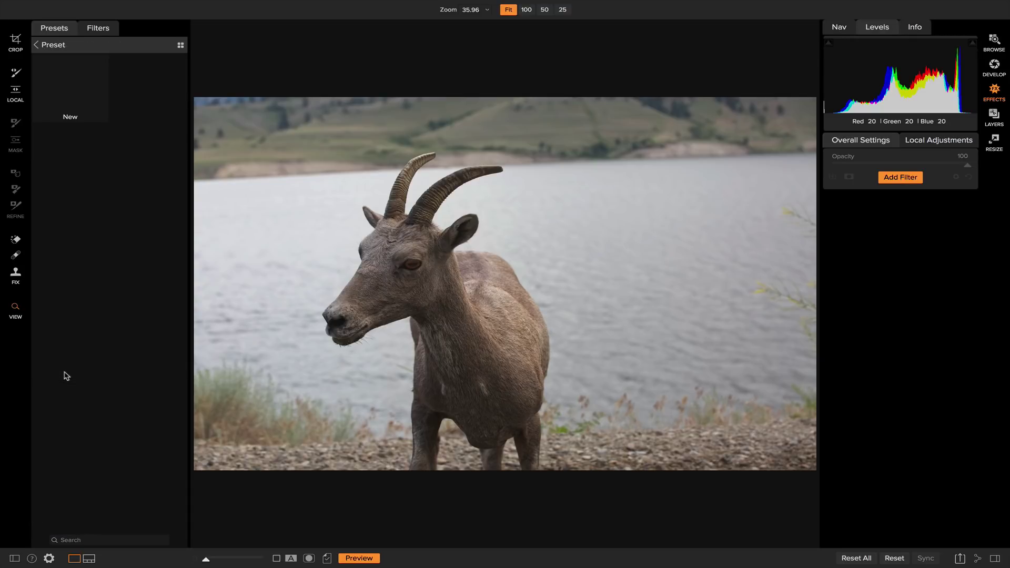
Apply the New preset to 0J9A9396.CR2 and add a white Borders filter
{"action": "left_click", "coordinate": [66, 84]}
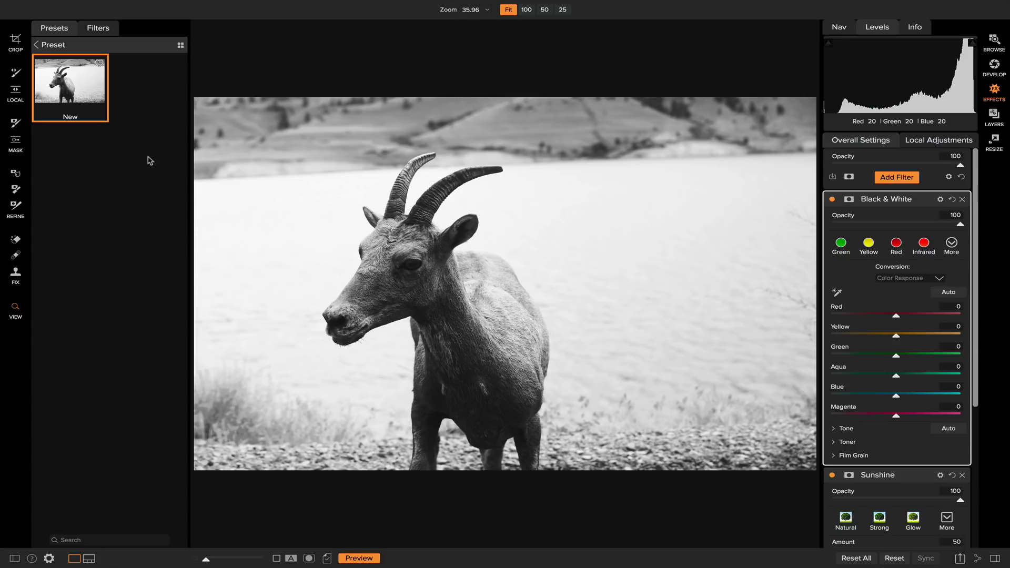
{"action": "left_click", "coordinate": [907, 179]}
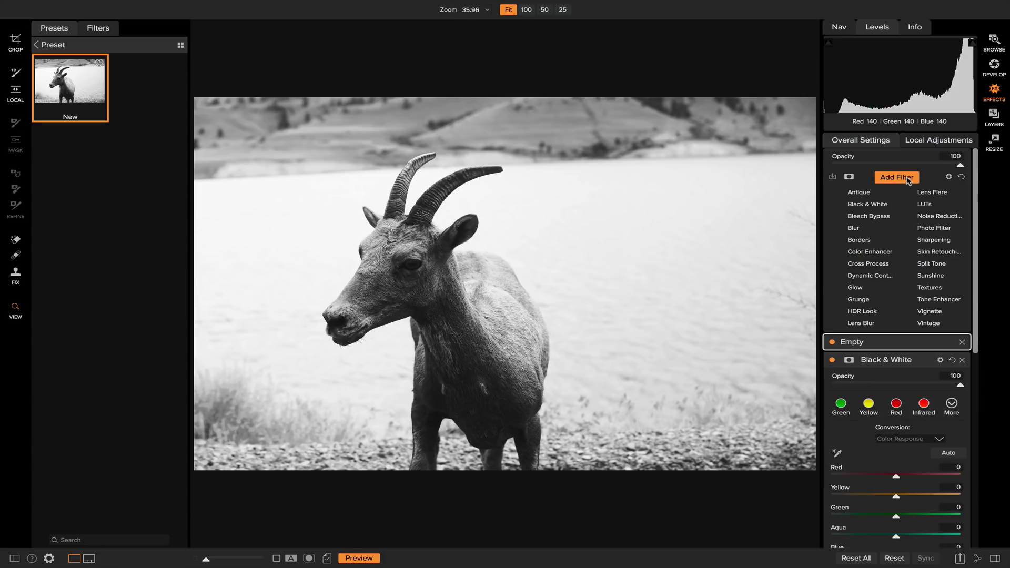
{"action": "left_click", "coordinate": [859, 240]}
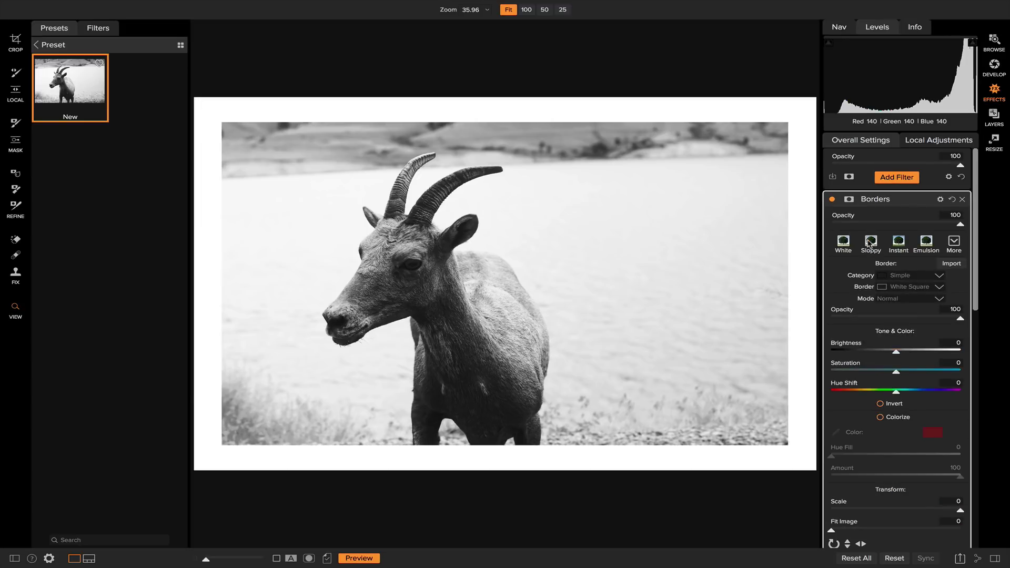
{"action": "left_click", "coordinate": [994, 65]}
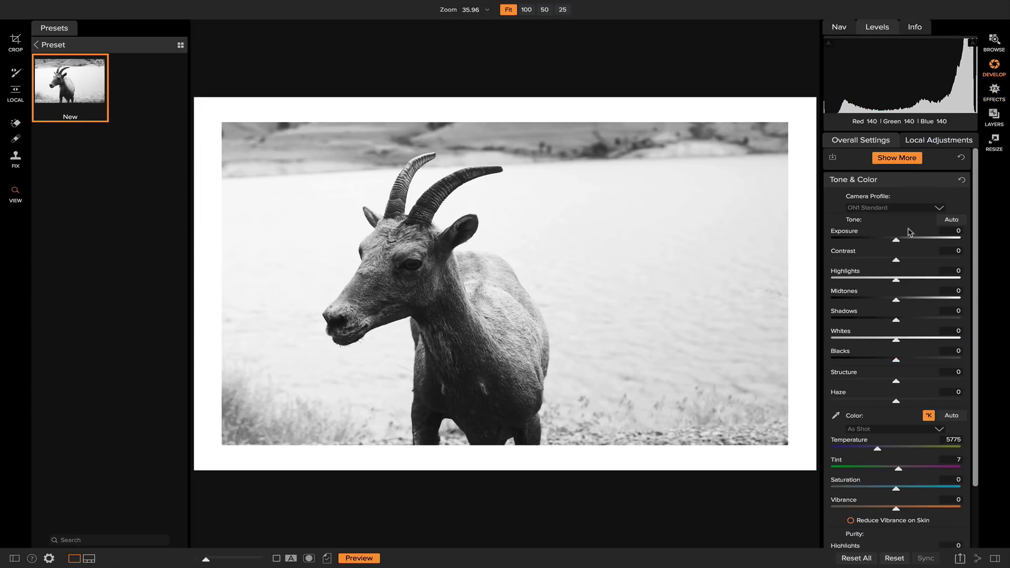
Set Exposure to -0.9 and Shadows to 17 on the bordered monochrome goat
{"action": "left_click_drag", "start_coordinate": [896, 240], "coordinate": [886, 245]}
{"action": "left_click_drag", "start_coordinate": [896, 320], "coordinate": [909, 324]}
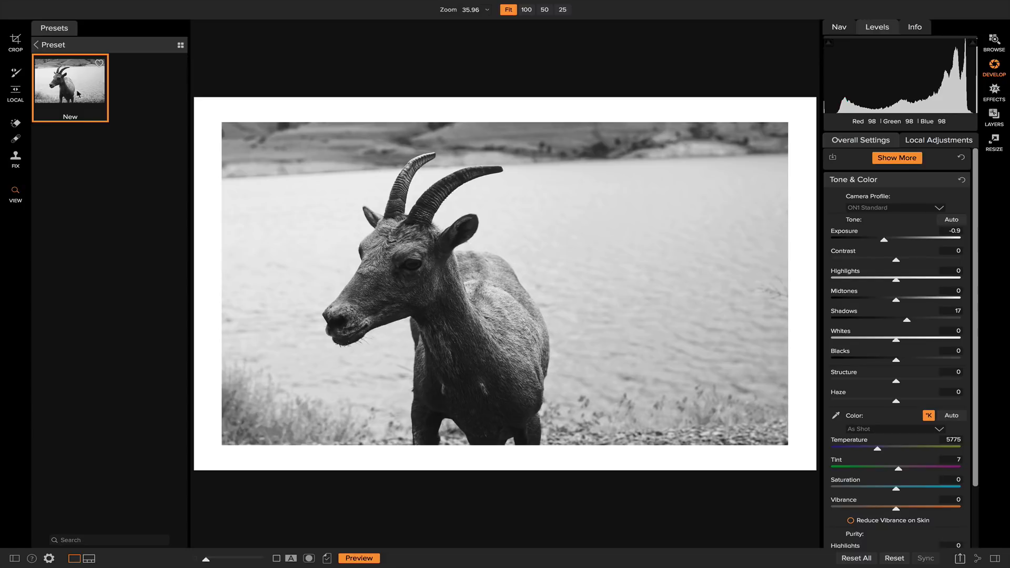
Update the New preset with the current settings, including the white border and tone values
{"action": "right_click", "coordinate": [63, 82]}
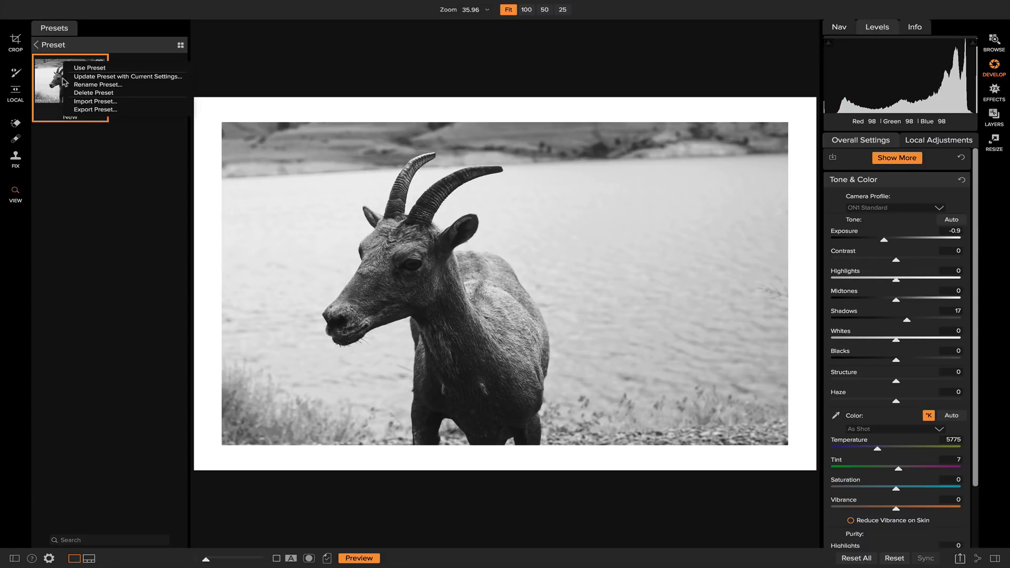
{"action": "left_click", "coordinate": [94, 78]}
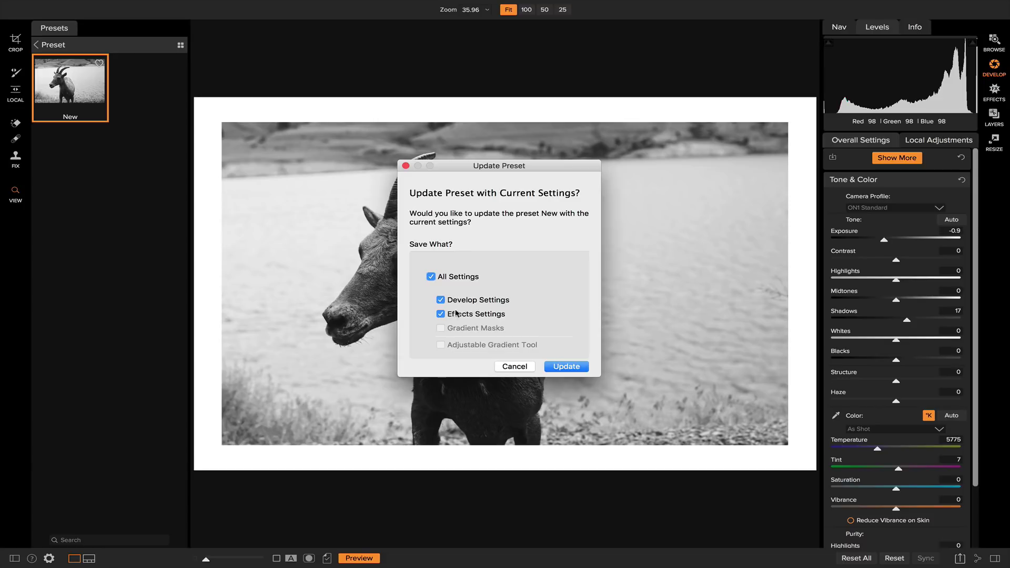
{"action": "left_click", "coordinate": [567, 367]}
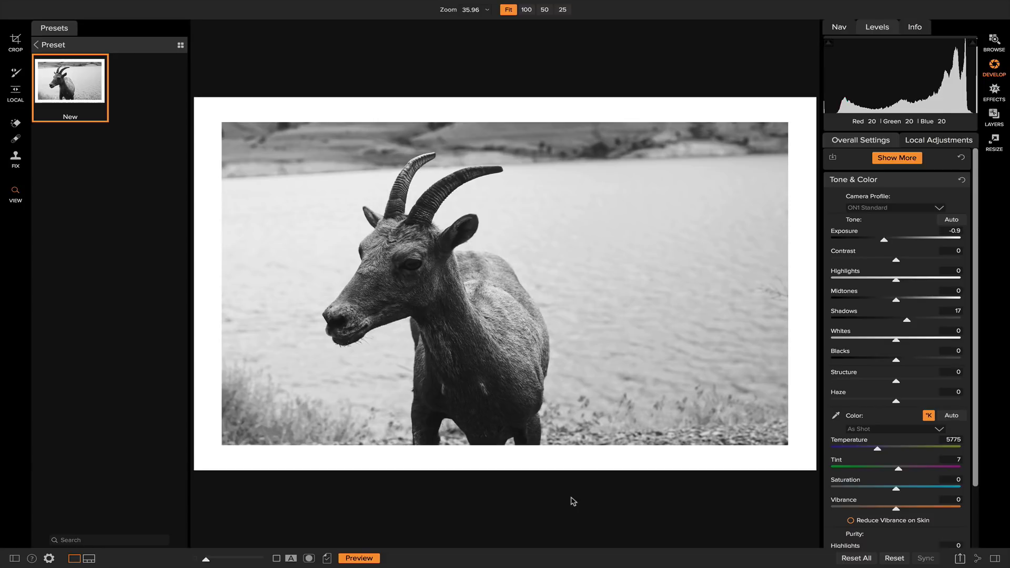
Step through the filmstrip to photo 0J9A9398.CR2, then hide the filmstrip
{"action": "key", "text": "ctrl+shift+f"}
{"action": "key", "text": "Right"}
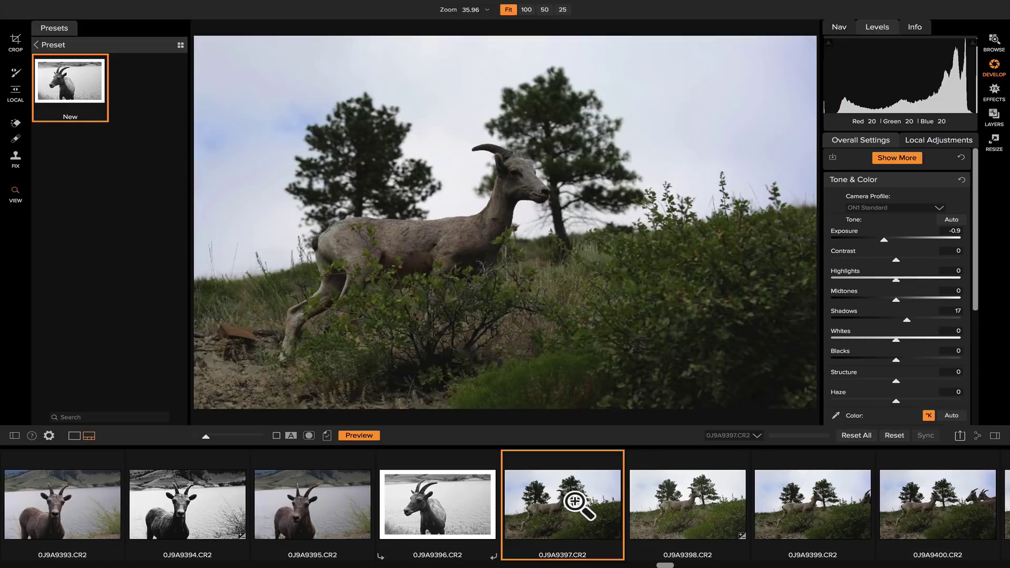
{"action": "key", "text": "Right"}
{"action": "key", "text": "Right"}
{"action": "key", "text": "Right"}
{"action": "key", "text": "Right"}
{"action": "key", "text": "Right"}
{"action": "key", "text": "Right"}
{"action": "key", "text": "Right"}
{"action": "key", "text": "Right"}
{"action": "key", "text": "Right"}
{"action": "key", "text": "Right"}
{"action": "key", "text": "Right"}
{"action": "key", "text": "Right"}
{"action": "key", "text": "Right"}
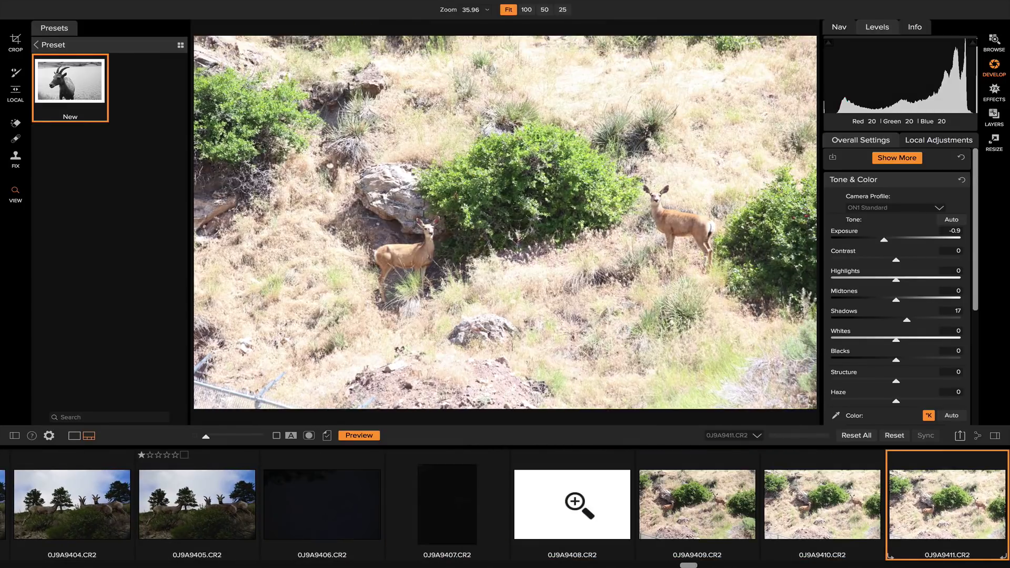
{"action": "key", "text": "Left"}
{"action": "key", "text": "Left"}
{"action": "key", "text": "Left"}
{"action": "key", "text": "Left"}
{"action": "key", "text": "Left"}
{"action": "key", "text": "Left"}
{"action": "key", "text": "Left"}
{"action": "key", "text": "Left"}
{"action": "key", "text": "Left"}
{"action": "key", "text": "Left"}
{"action": "key", "text": "Left"}
{"action": "key", "text": "Left"}
{"action": "key", "text": "Left"}
{"action": "key", "text": "Left"}
{"action": "key", "text": "Left"}
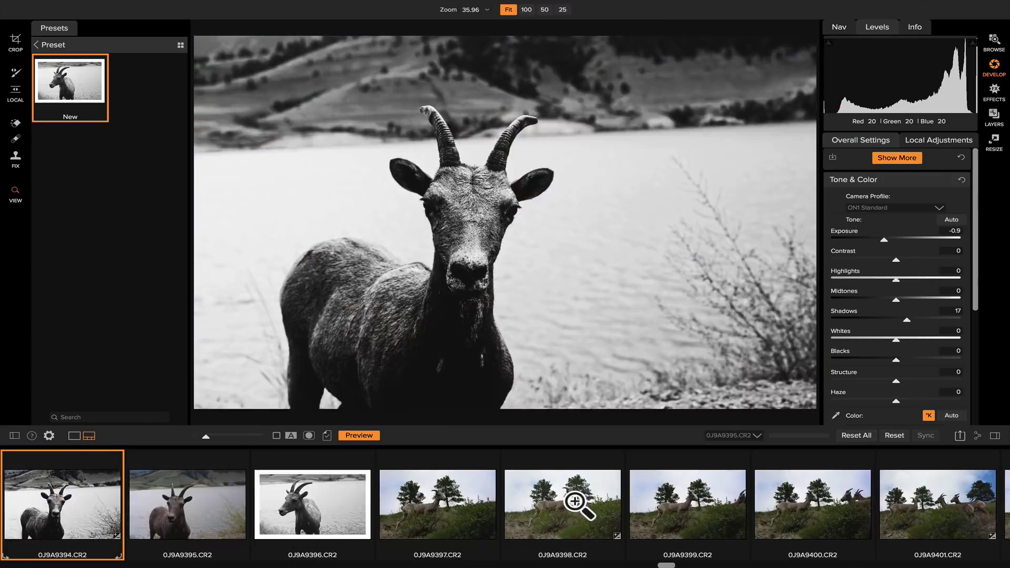
{"action": "key", "text": "Right"}
{"action": "key", "text": "Right"}
{"action": "key", "text": "Right"}
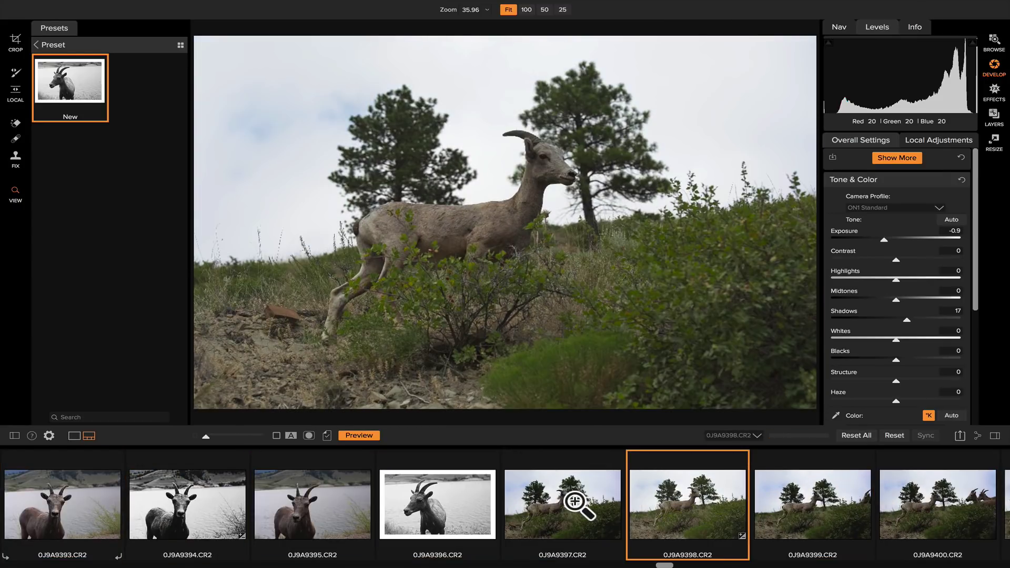
{"action": "key", "text": "ctrl+shift+f"}
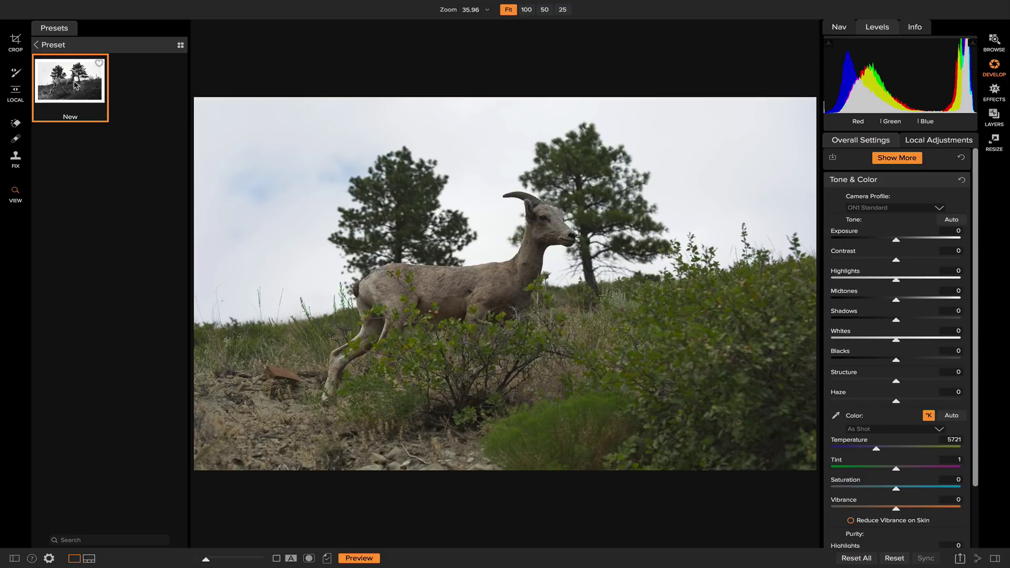
Apply the updated New preset to 0J9A9398 and show its Effects settings
{"action": "left_click", "coordinate": [75, 84]}
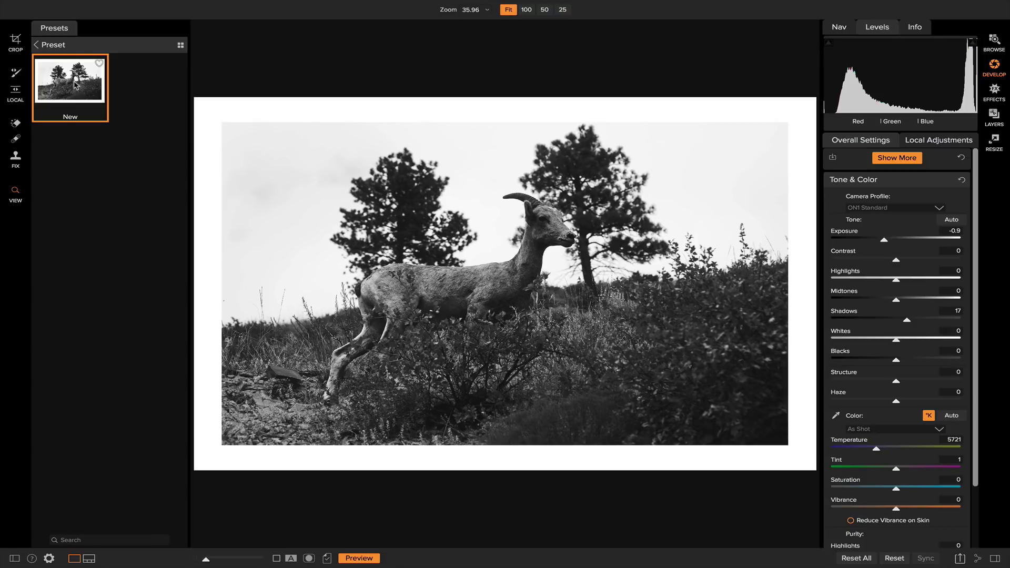
{"action": "key", "text": "ctrl+3"}
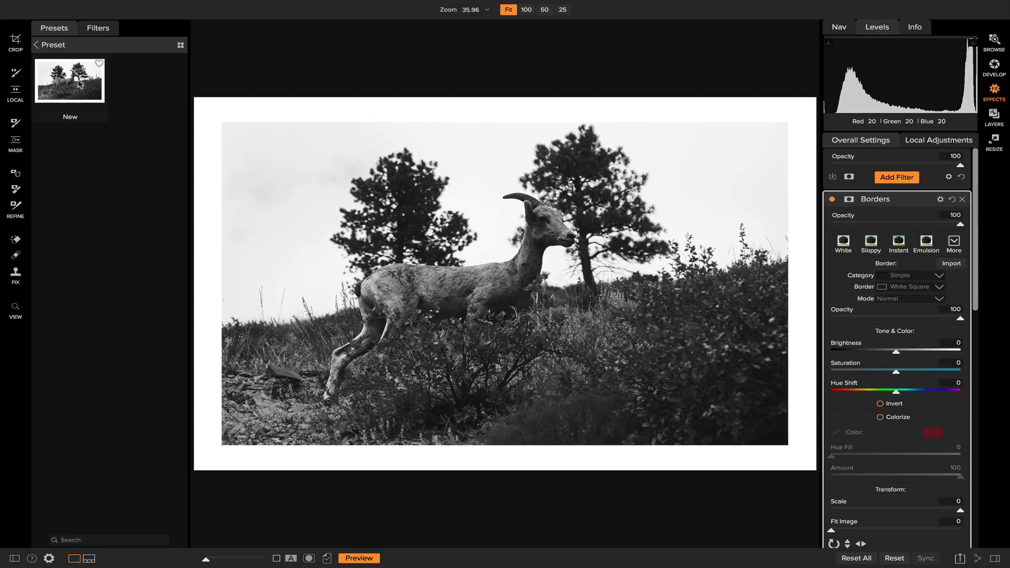
Sync the hillside photo's look onto photos 0J9A9399 through 0J9A9405
{"action": "key", "text": "ctrl+shift+f"}
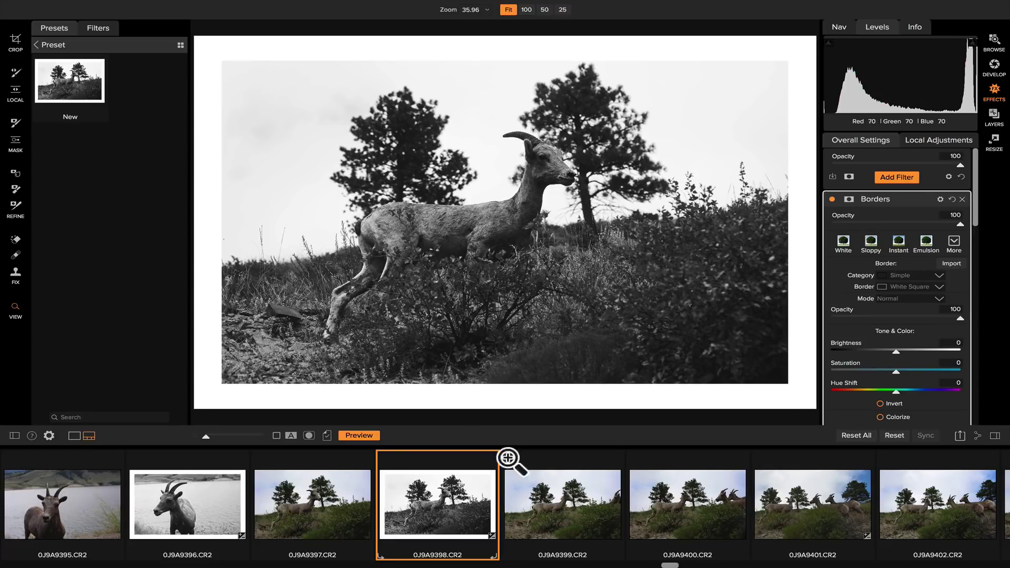
{"action": "mouse_move", "coordinate": [560, 515]}
{"action": "scroll", "coordinate": [561, 515], "scroll_direction": "right", "scroll_amount": 5}
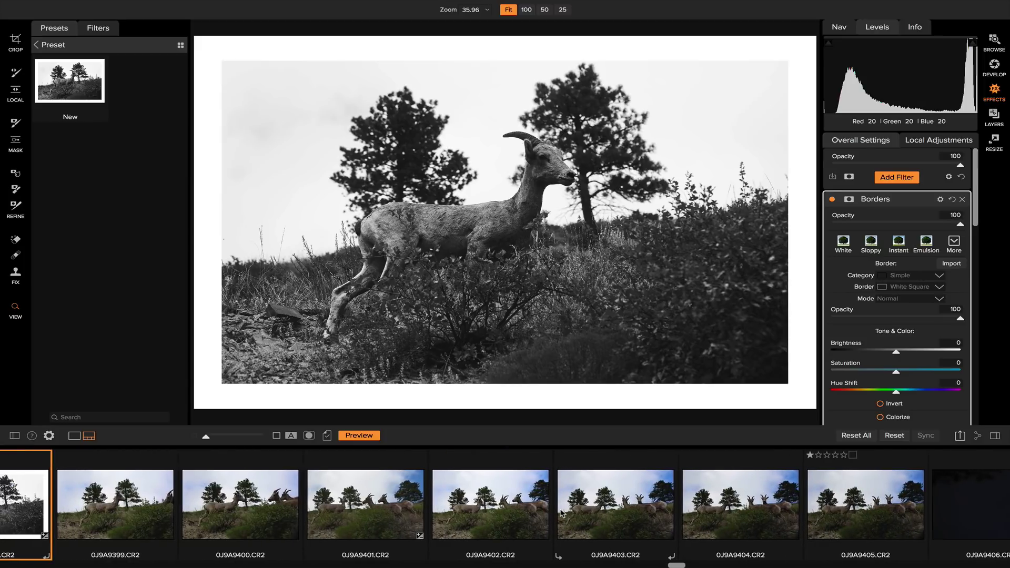
{"action": "left_click", "coordinate": [837, 510], "text": "shift"}
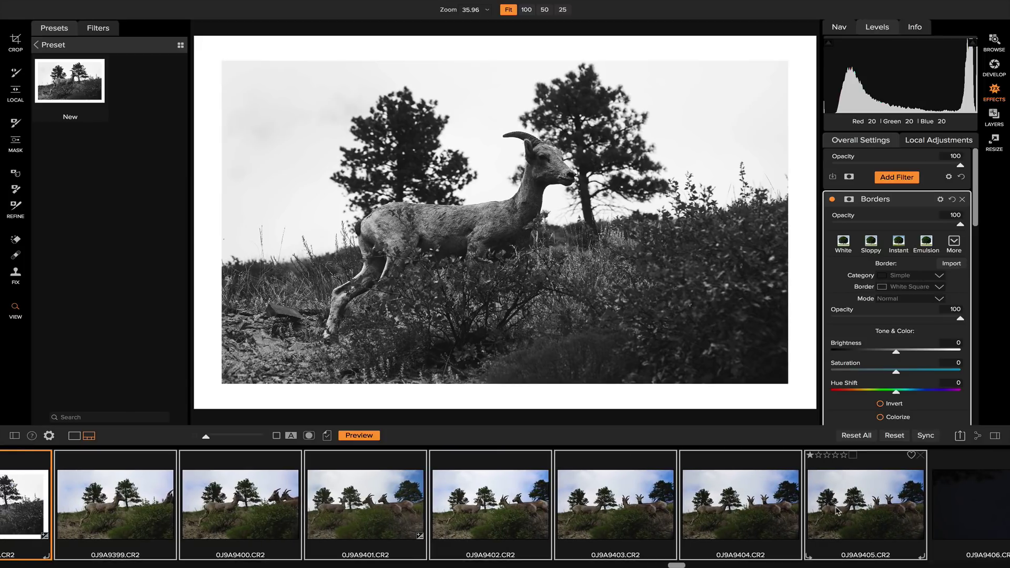
{"action": "left_click", "coordinate": [922, 438]}
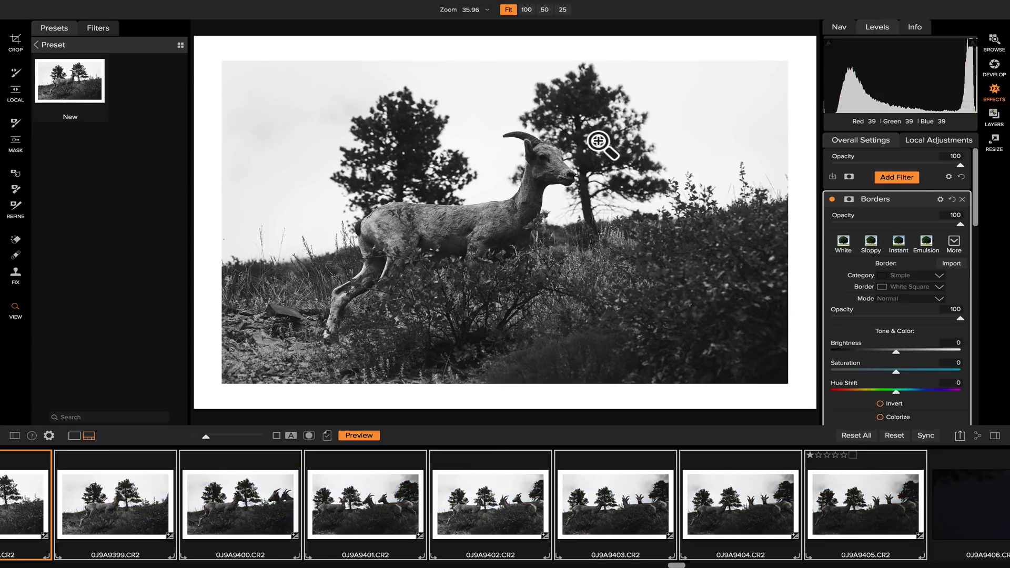
{"action": "key", "text": "ctrl+shift+f"}
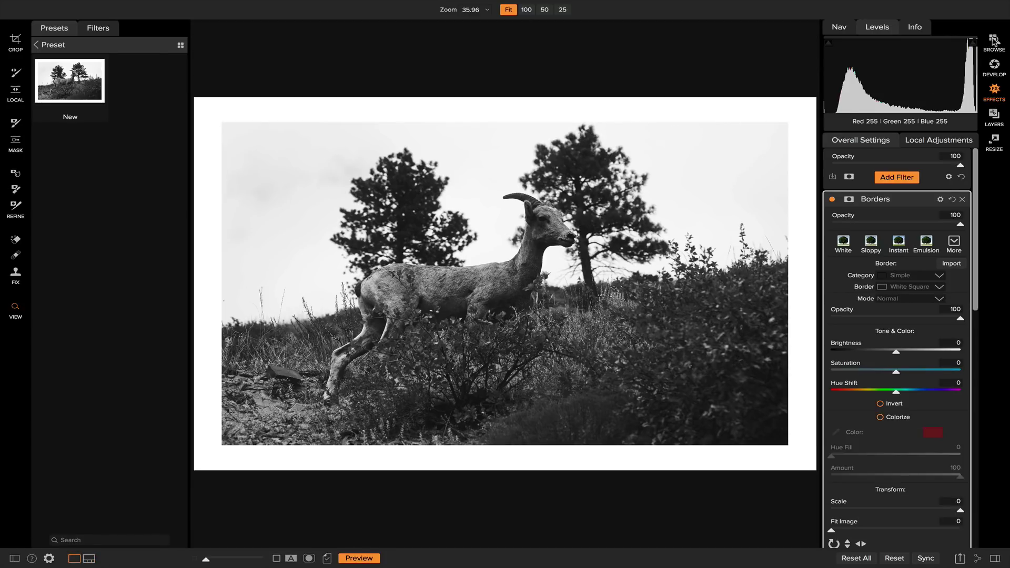
Show the Montana folder as a Browse thumbnail grid with the hillside goat photo selected
{"action": "left_click", "coordinate": [994, 42]}
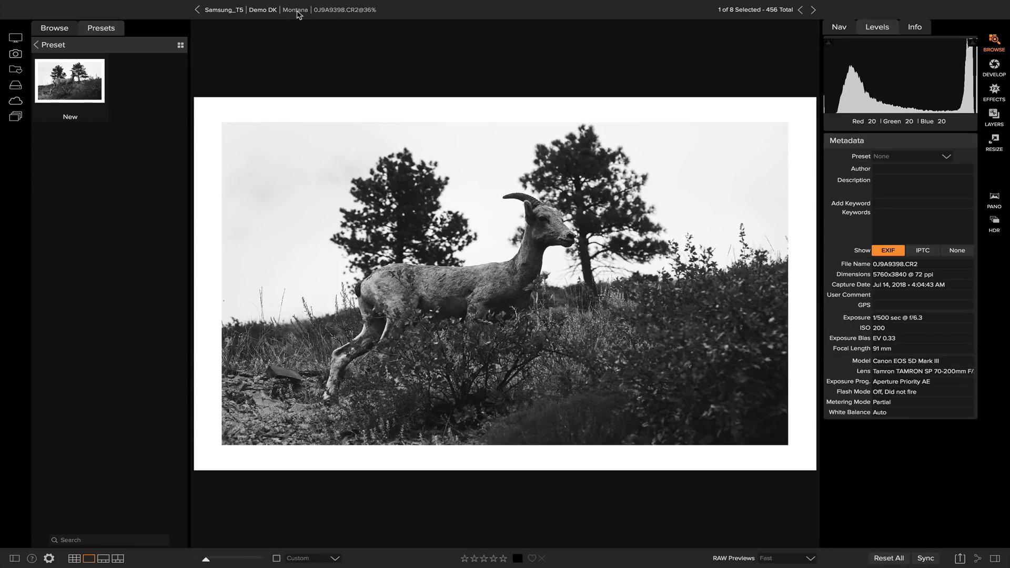
{"action": "left_click", "coordinate": [295, 11]}
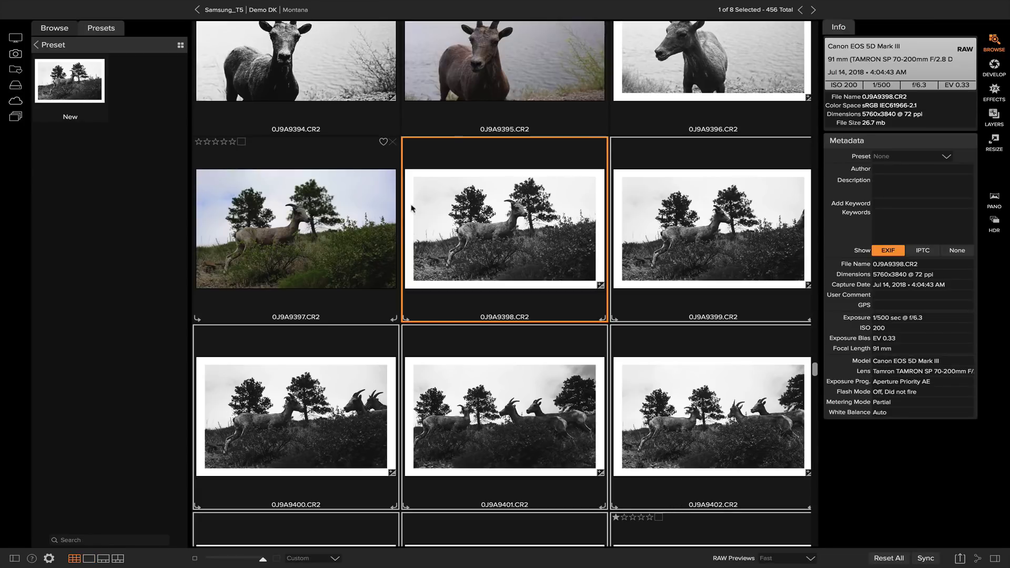
{"action": "left_click", "coordinate": [482, 93]}
{"action": "left_click", "coordinate": [493, 205]}
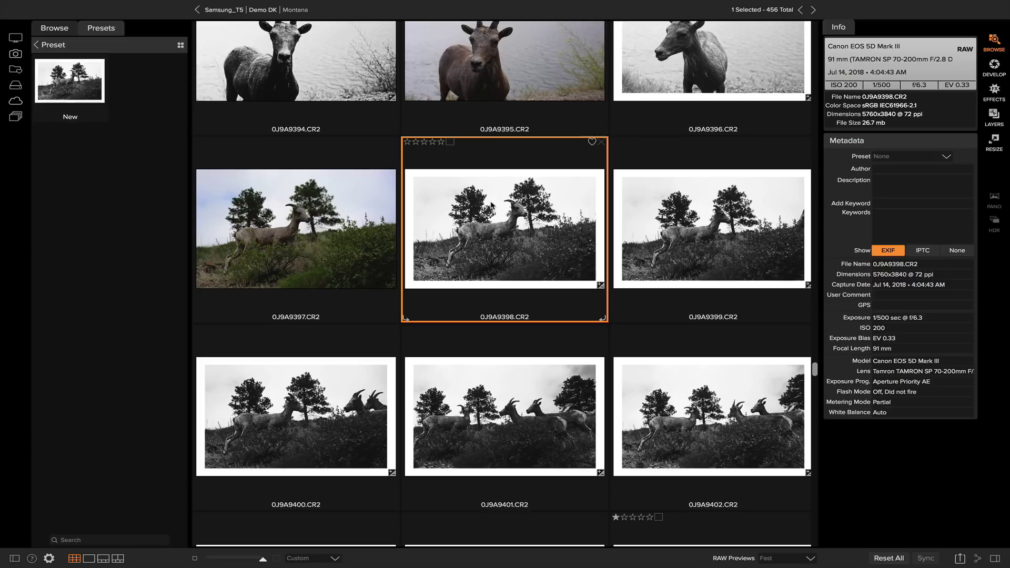
Select photos 0J9A9387 through 0J9A9393 and paste the copied settings onto them
{"action": "scroll", "coordinate": [492, 204], "scroll_direction": "up", "scroll_amount": 15}
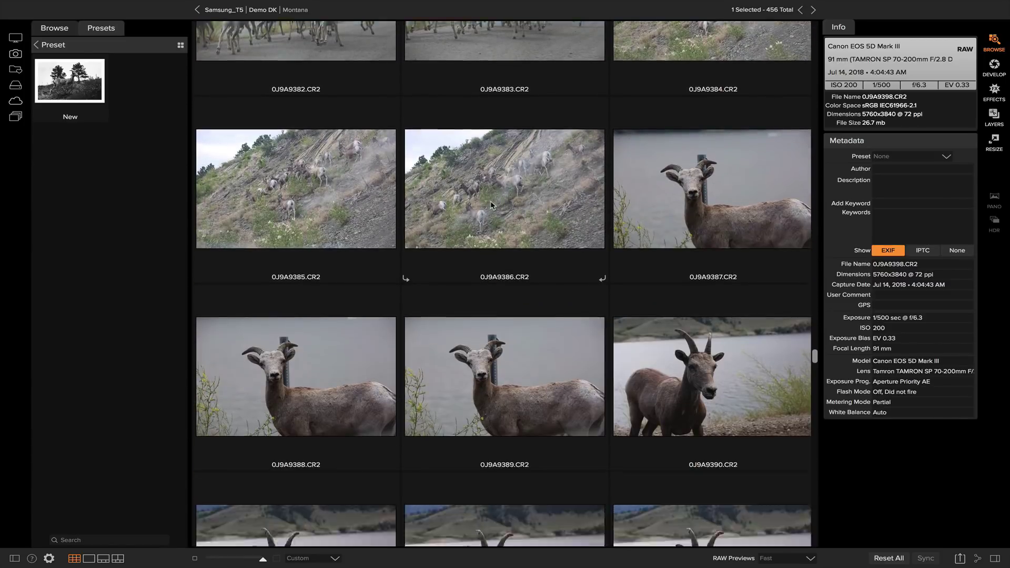
{"action": "scroll", "coordinate": [492, 205], "scroll_direction": "down", "scroll_amount": 2}
{"action": "left_click", "coordinate": [658, 106]}
{"action": "scroll", "coordinate": [635, 272], "scroll_direction": "down", "scroll_amount": 4}
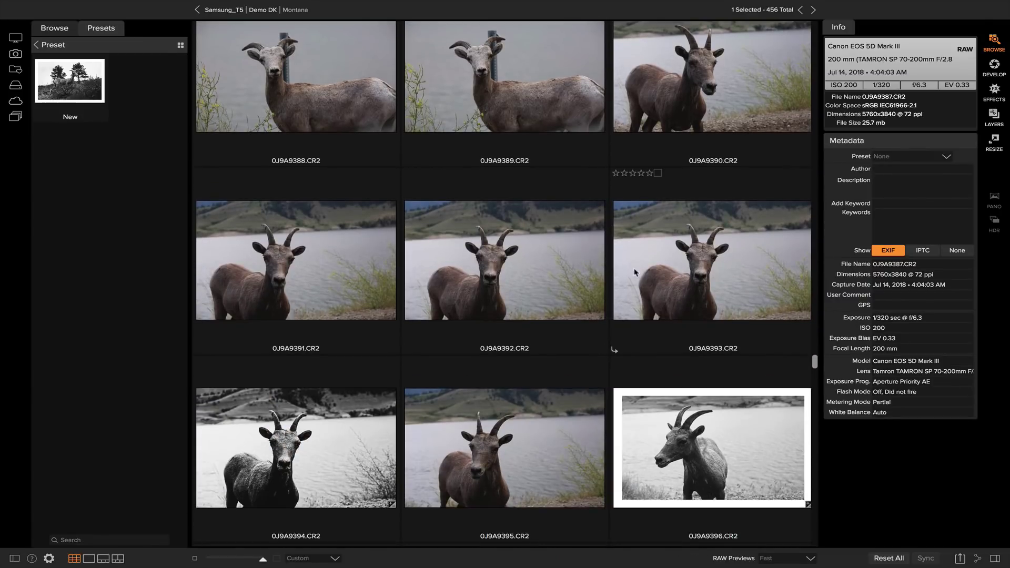
{"action": "left_click", "coordinate": [677, 276], "text": "shift"}
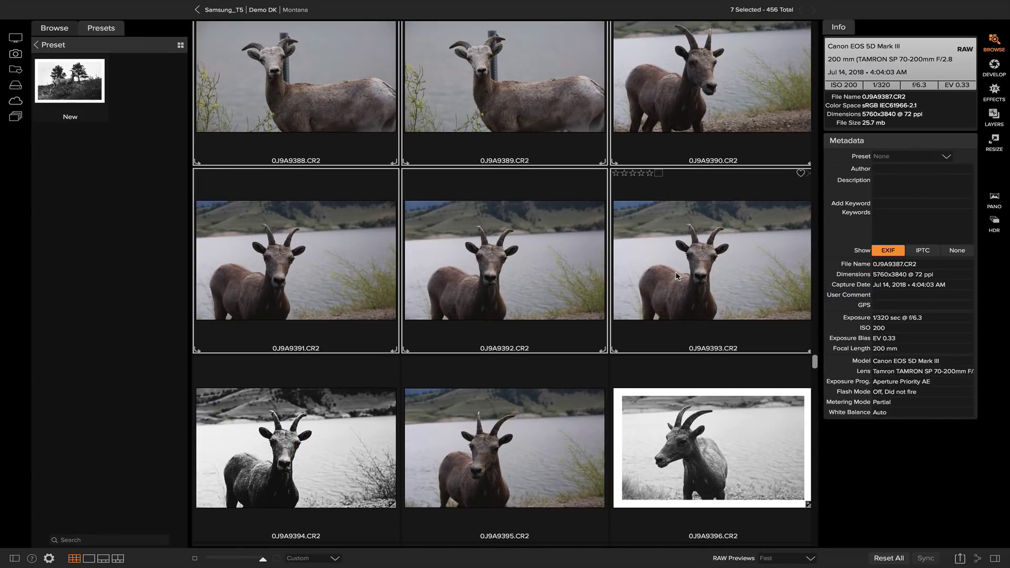
{"action": "key", "text": "super+v"}
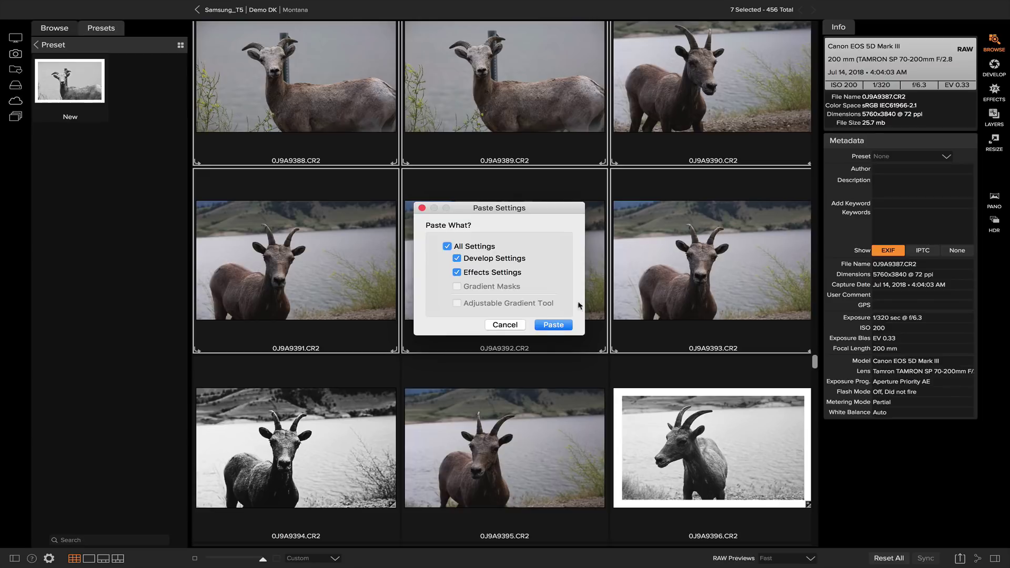
{"action": "left_click", "coordinate": [568, 323]}
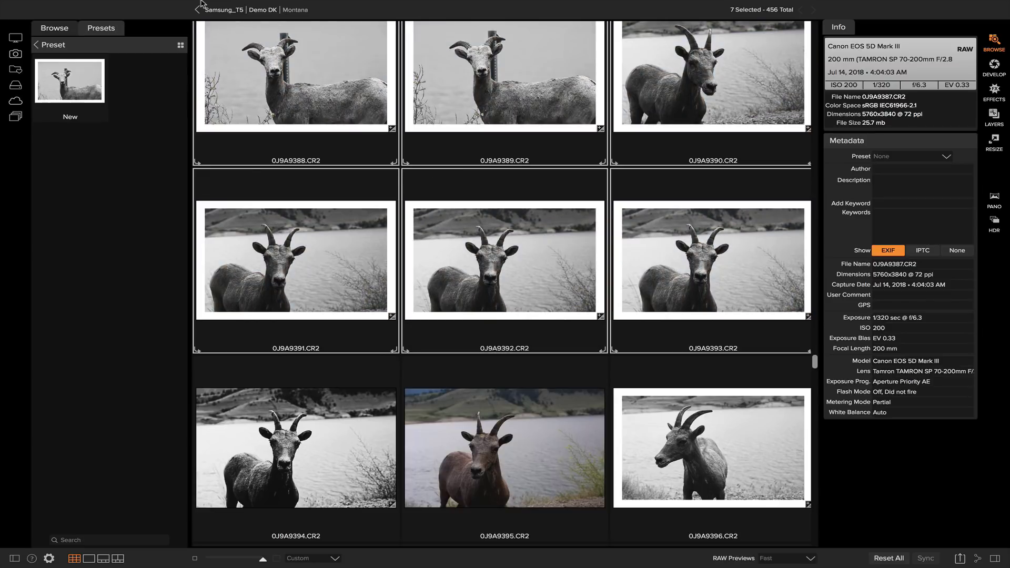
Select brown goat photo 0J9A9395 and paste the copied settings via Settings > Paste Settings
{"action": "left_click", "coordinate": [260, 3]}
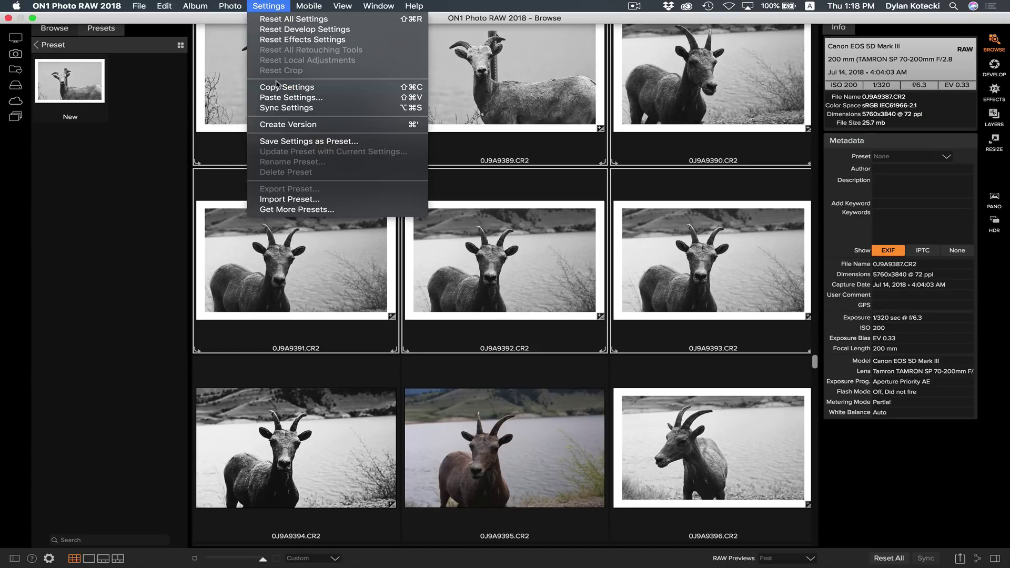
{"action": "left_click", "coordinate": [497, 396]}
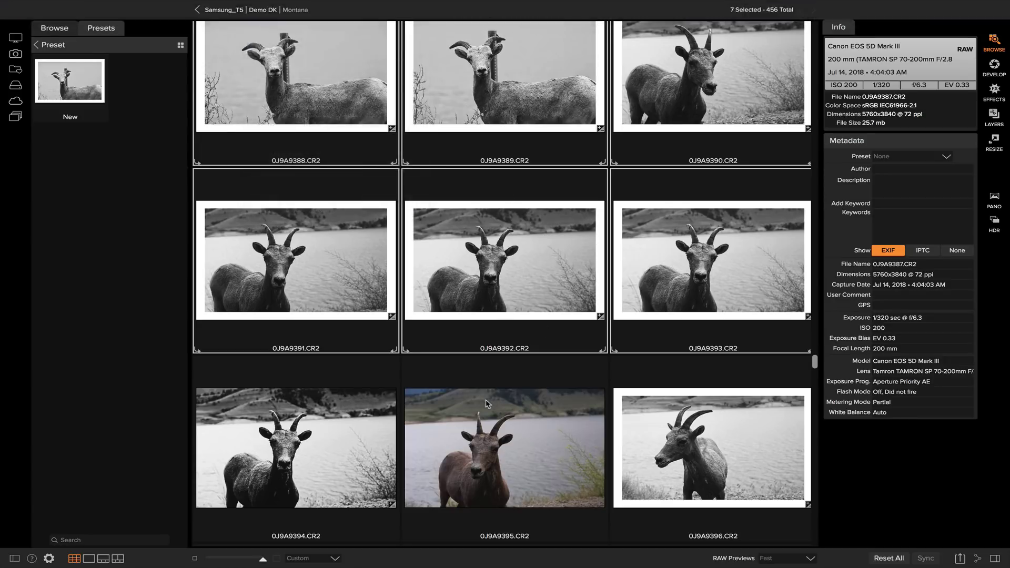
{"action": "left_click", "coordinate": [489, 394]}
{"action": "left_click", "coordinate": [276, 4]}
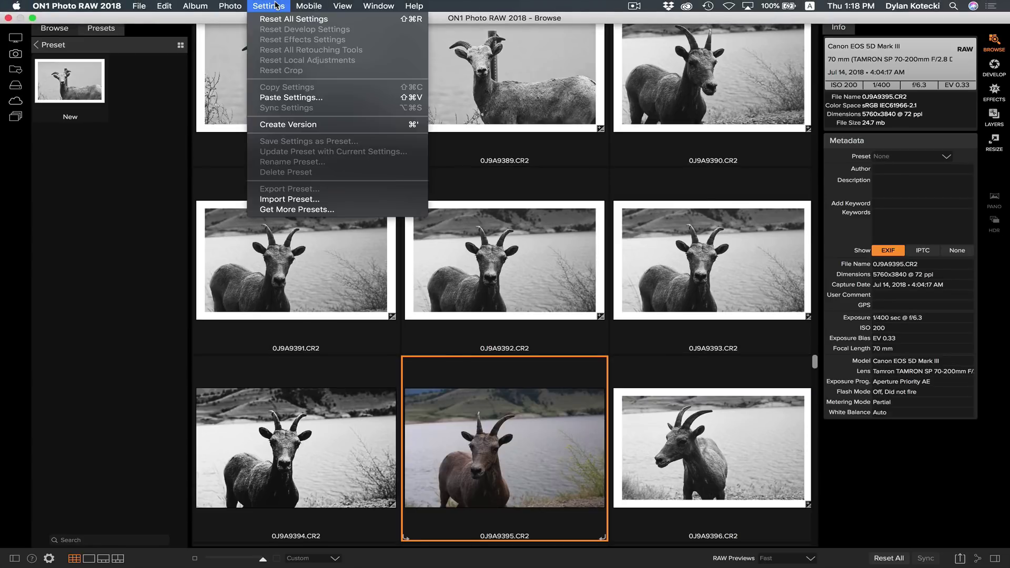
{"action": "left_click", "coordinate": [315, 98]}
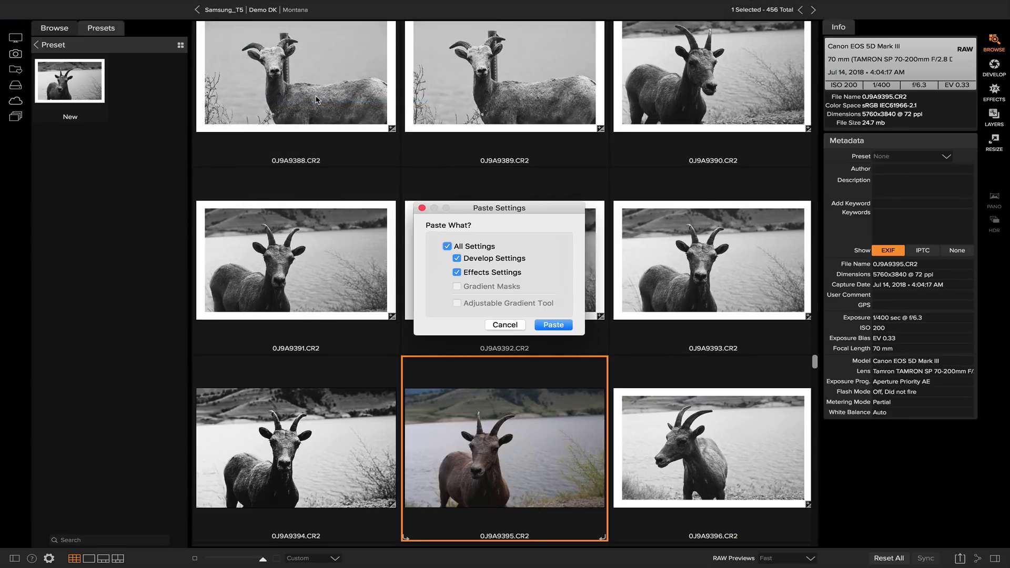
{"action": "key", "text": "Return"}
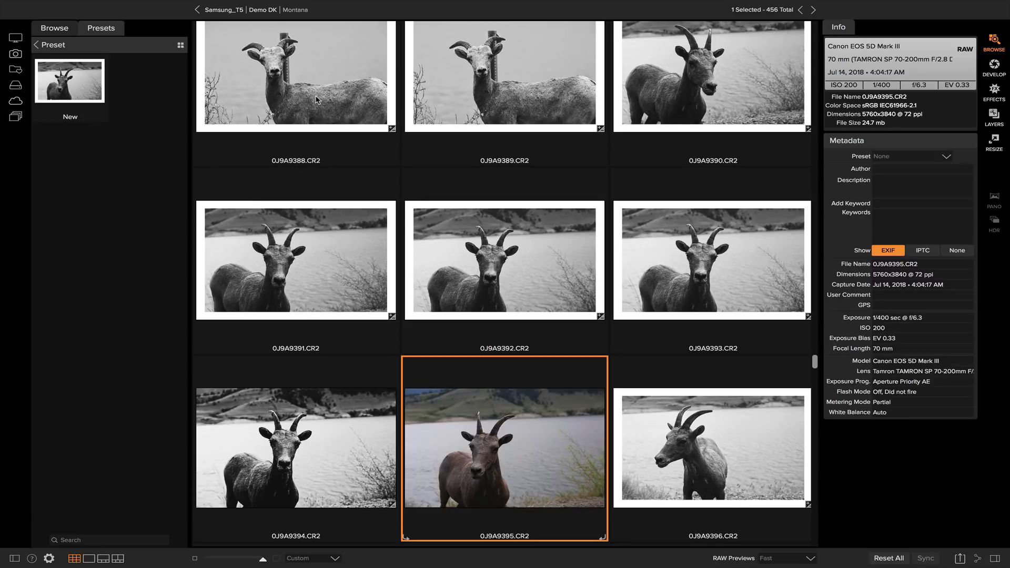